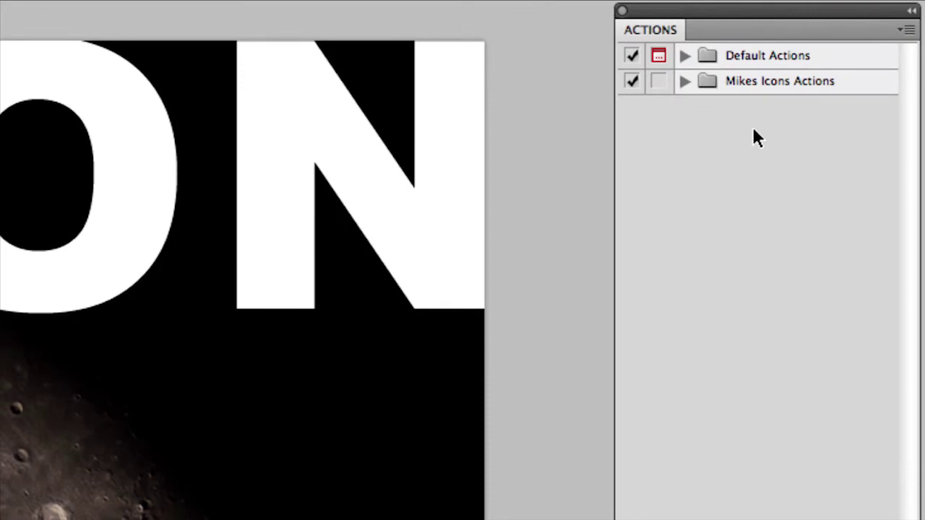
- Expand the Mikes Icons Actions set to list its ICONS action, briefly checking its recorded steps
{"action": "left_click", "coordinate": [683, 58]}
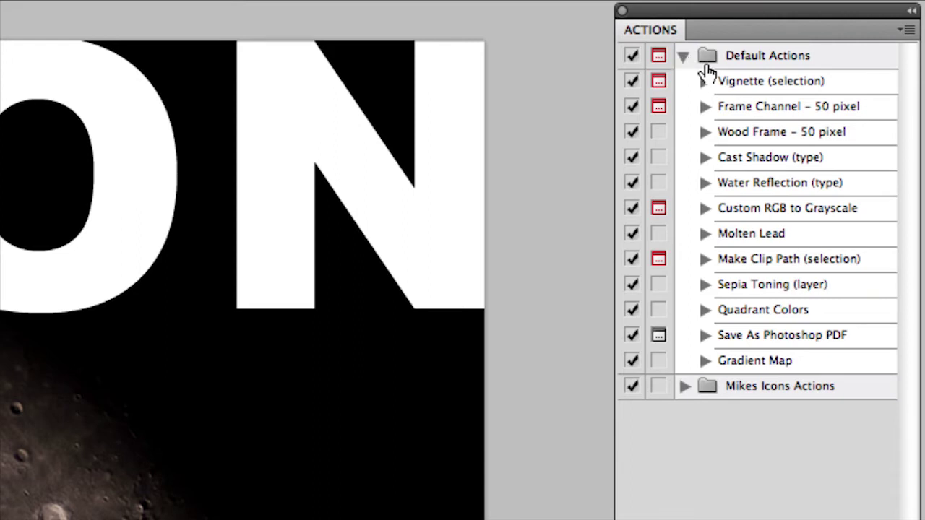
{"action": "left_click", "coordinate": [683, 58]}
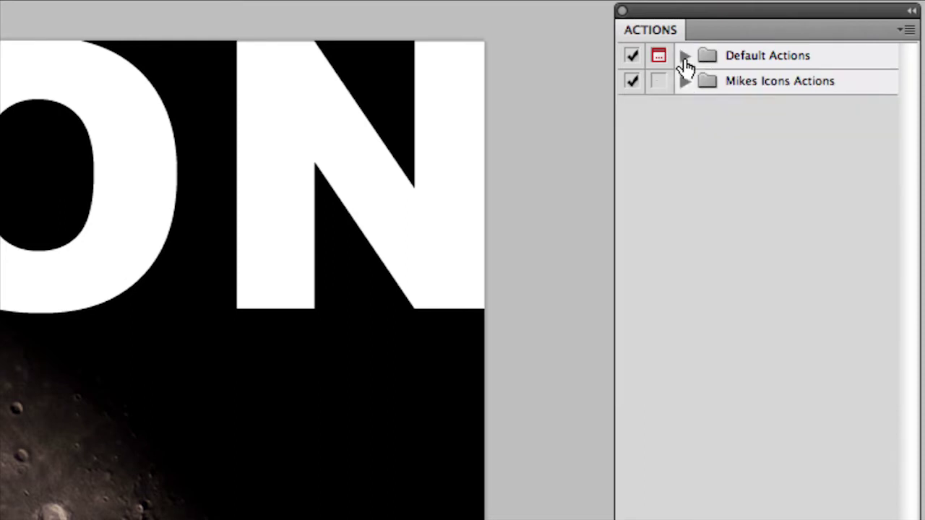
{"action": "left_click", "coordinate": [684, 82]}
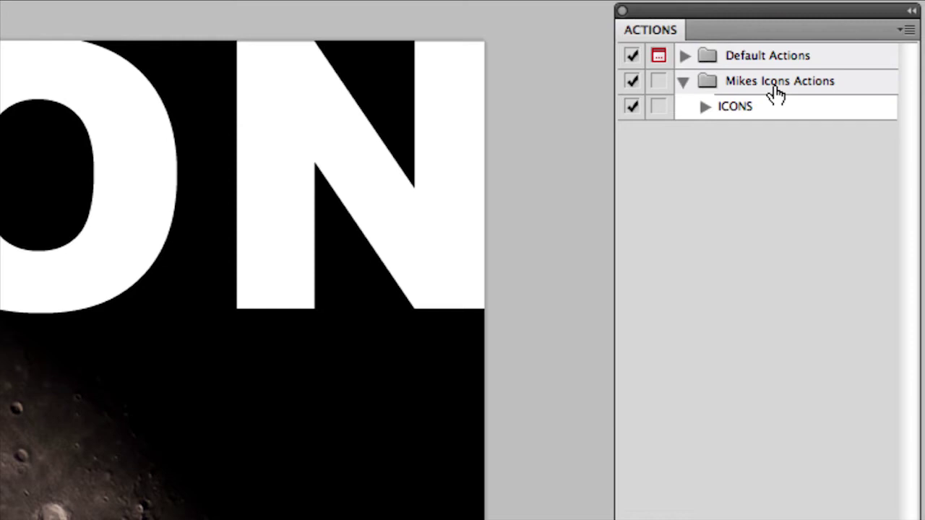
{"action": "left_click", "coordinate": [706, 108]}
{"action": "left_click", "coordinate": [705, 109]}
{"action": "left_click", "coordinate": [705, 108]}
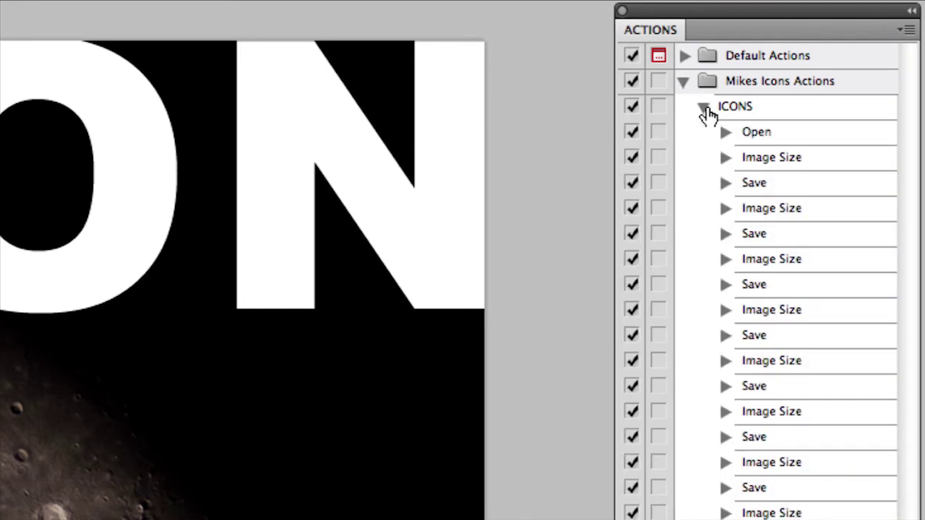
{"action": "left_click", "coordinate": [705, 109]}
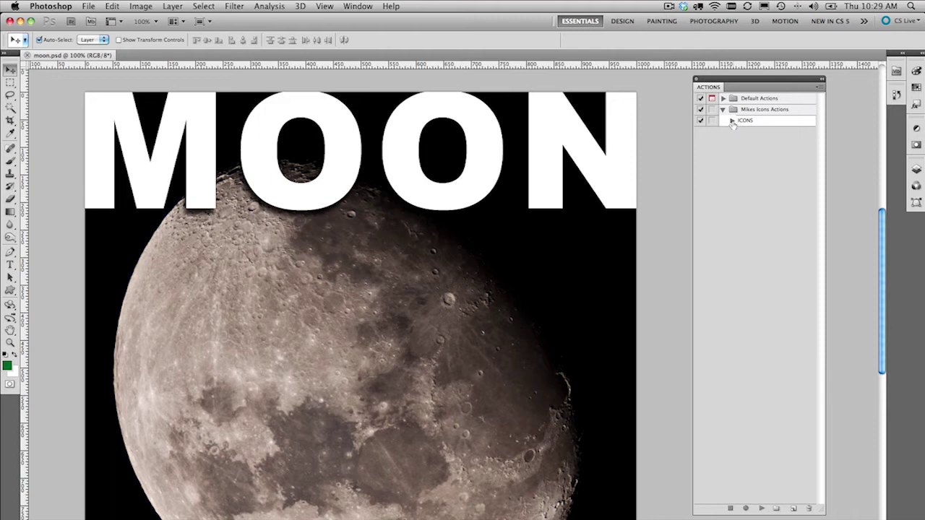
- Inspect the ICONS action's Image Size steps at 512, 114 and 29 pixels, then collapse them
{"action": "left_click", "coordinate": [731, 121]}
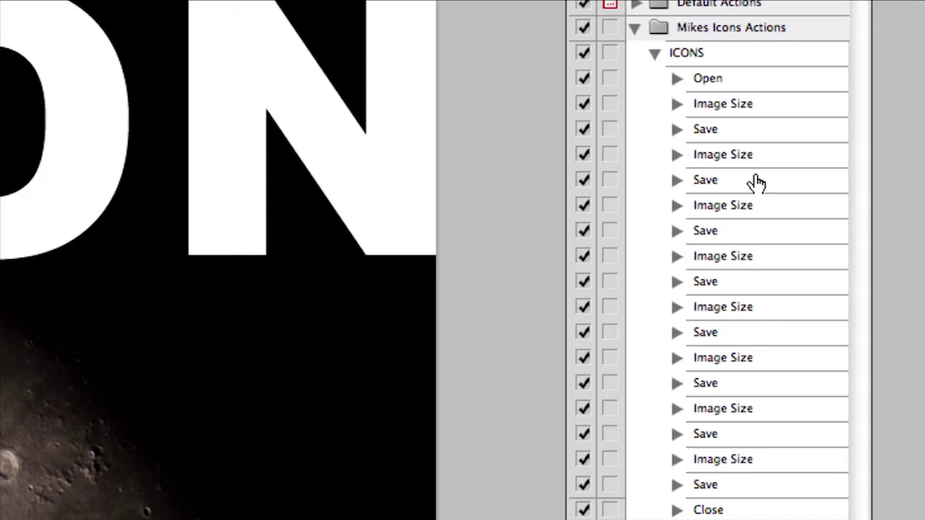
{"action": "left_click", "coordinate": [683, 107]}
{"action": "left_click", "coordinate": [677, 105]}
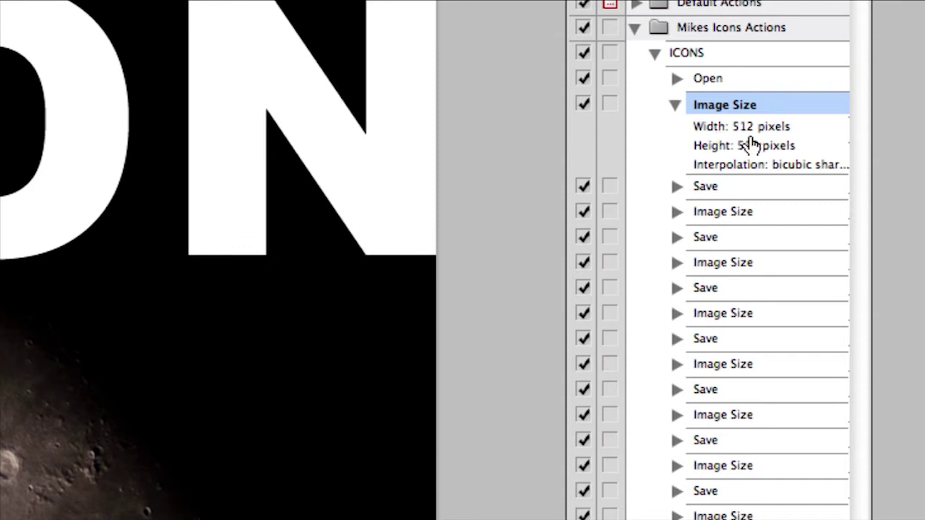
{"action": "left_click", "coordinate": [674, 214]}
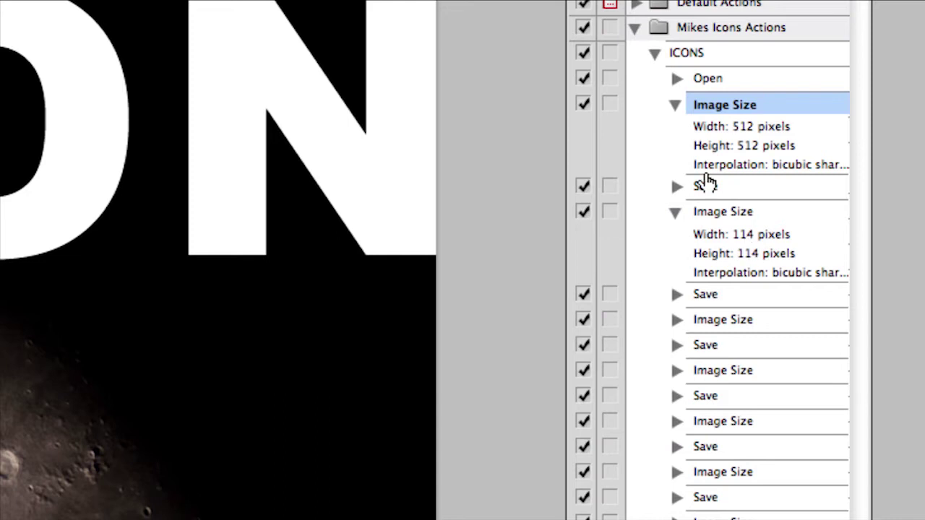
{"action": "left_click", "coordinate": [675, 105]}
{"action": "left_click", "coordinate": [676, 154]}
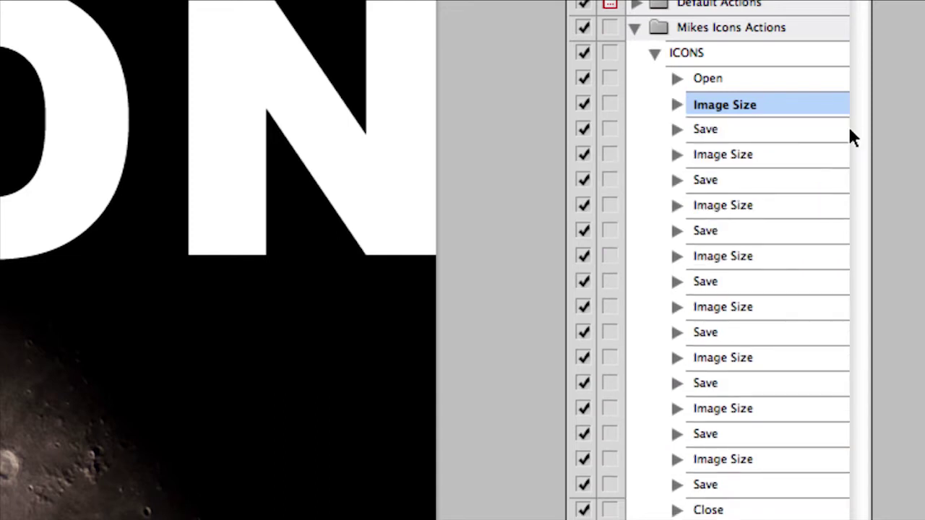
{"action": "left_click", "coordinate": [685, 461]}
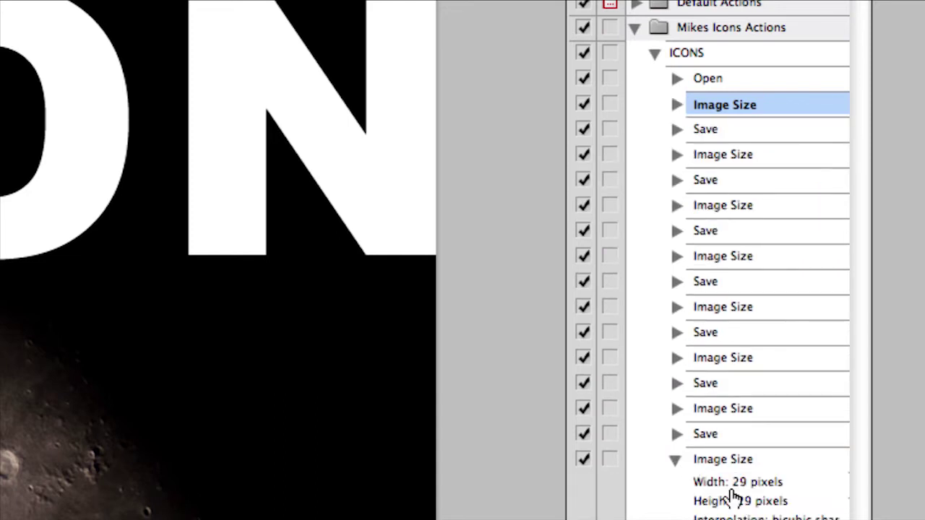
{"action": "left_click", "coordinate": [675, 463]}
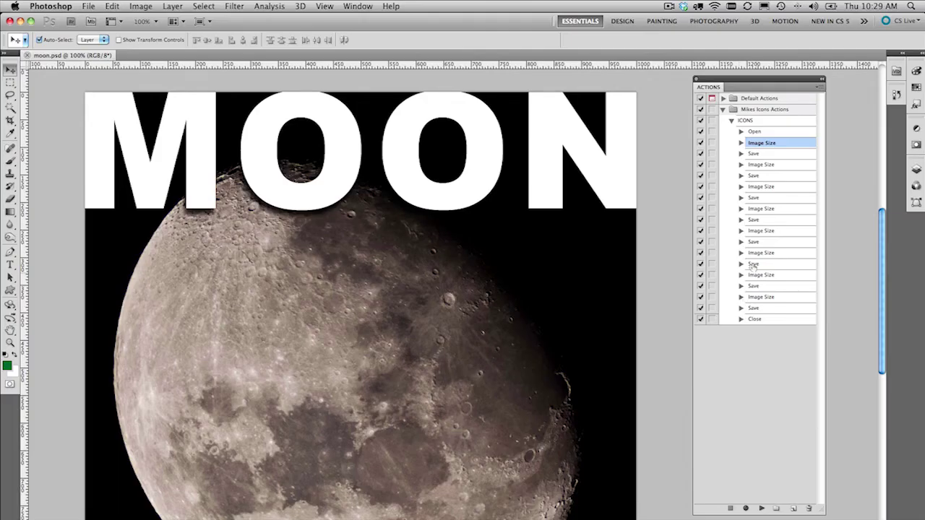
{"action": "left_click", "coordinate": [731, 120]}
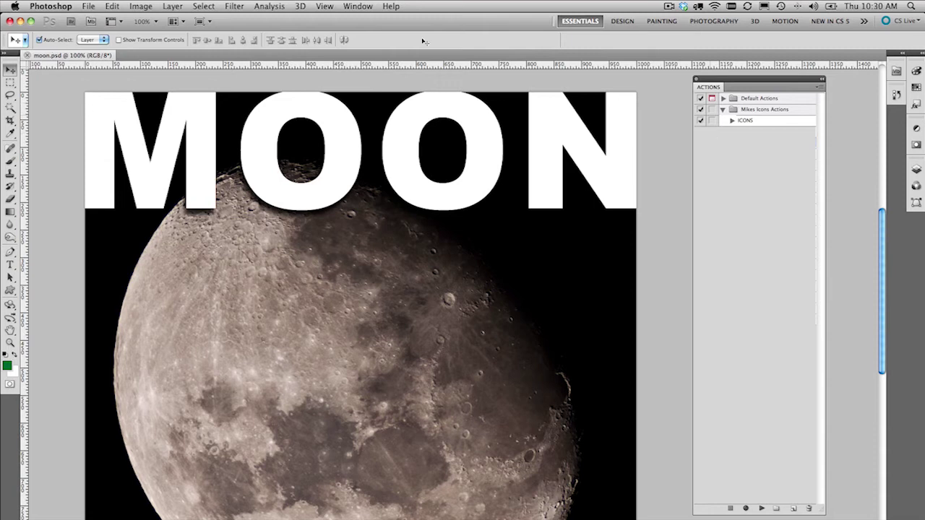
- Hide Photoshop and drop moon.psd onto the Icons for AIR IOS DPS droplet
{"action": "left_click", "coordinate": [20, 21]}
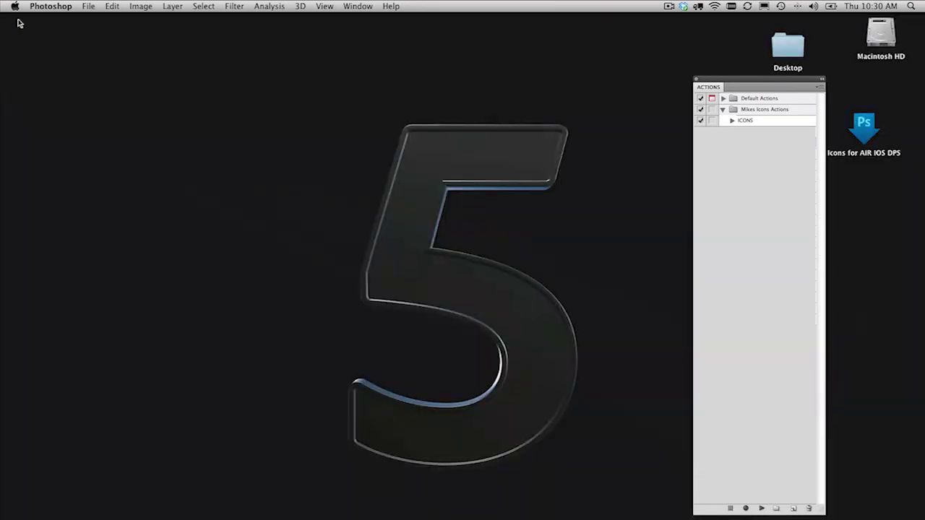
{"action": "key", "text": "super+h"}
{"action": "left_click", "coordinate": [706, 250]}
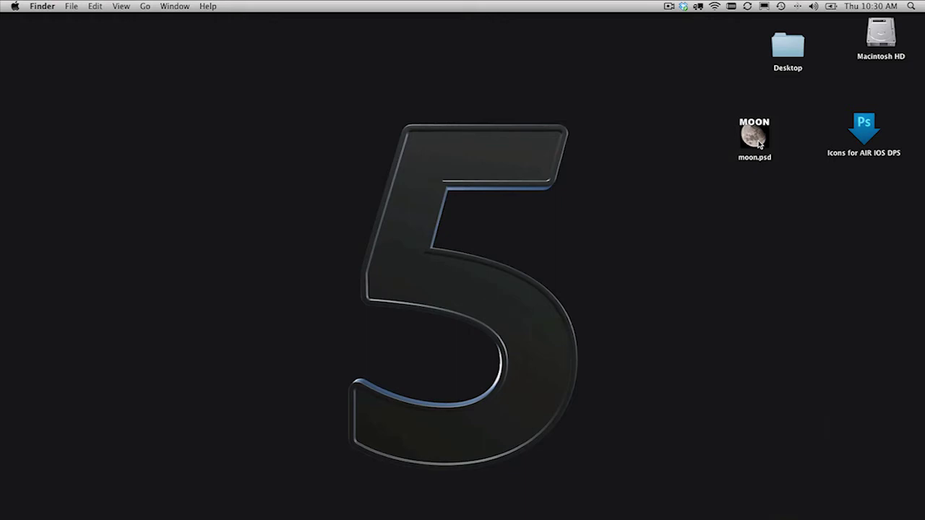
{"action": "left_click", "coordinate": [856, 135]}
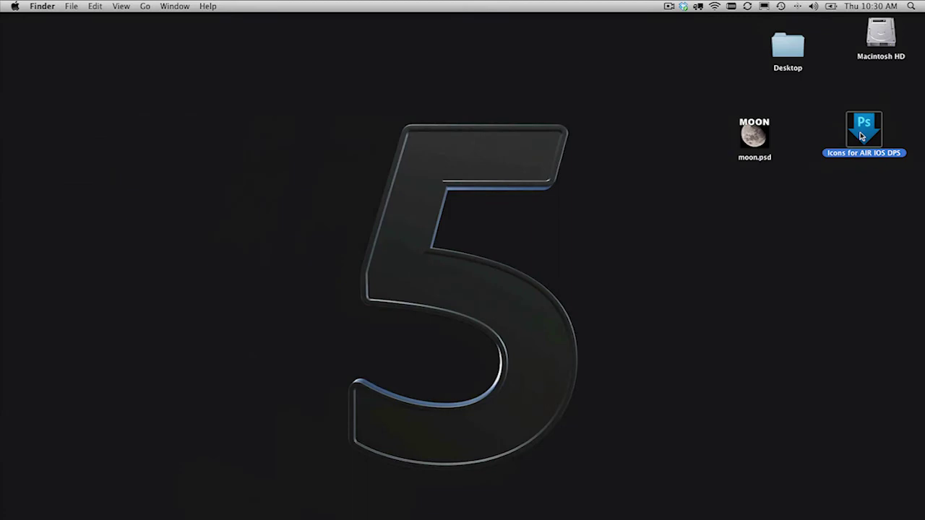
{"action": "left_click", "coordinate": [799, 195]}
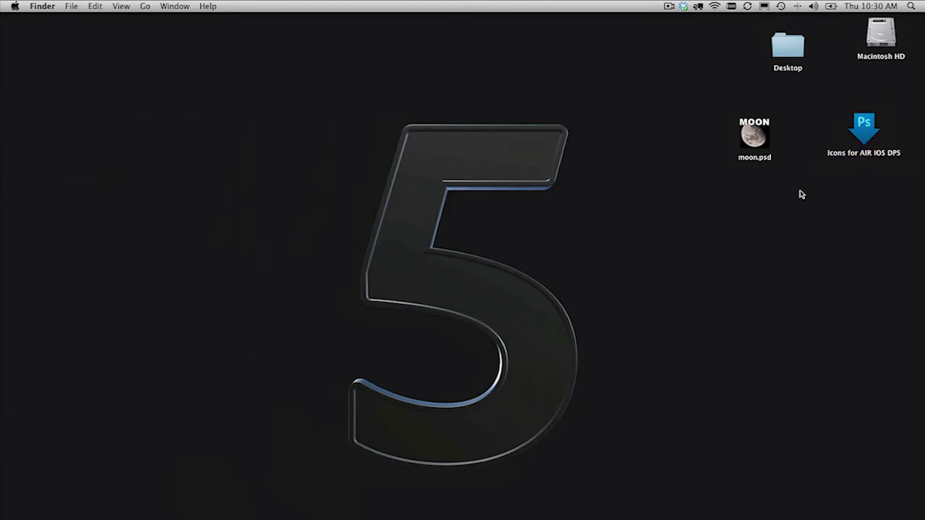
{"action": "left_click_drag", "start_coordinate": [768, 153], "coordinate": [704, 98]}
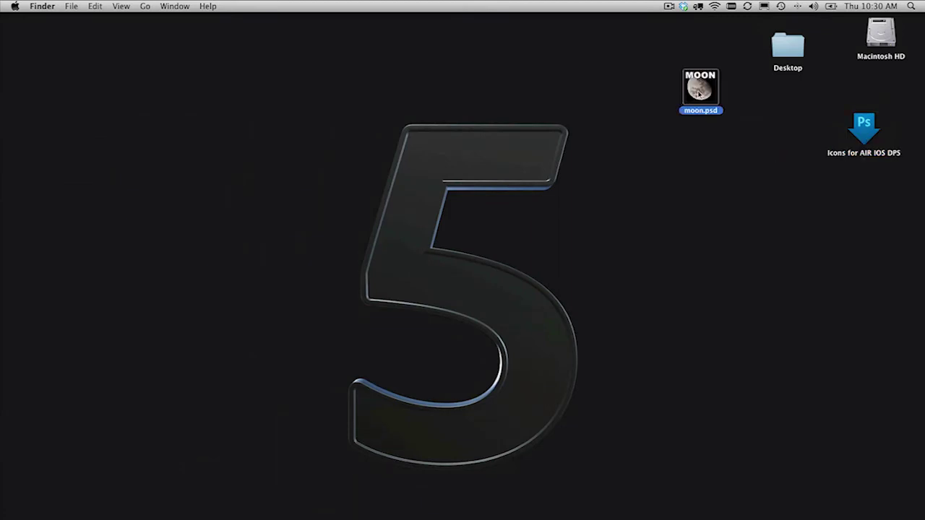
{"action": "left_click_drag", "start_coordinate": [704, 85], "coordinate": [871, 128]}
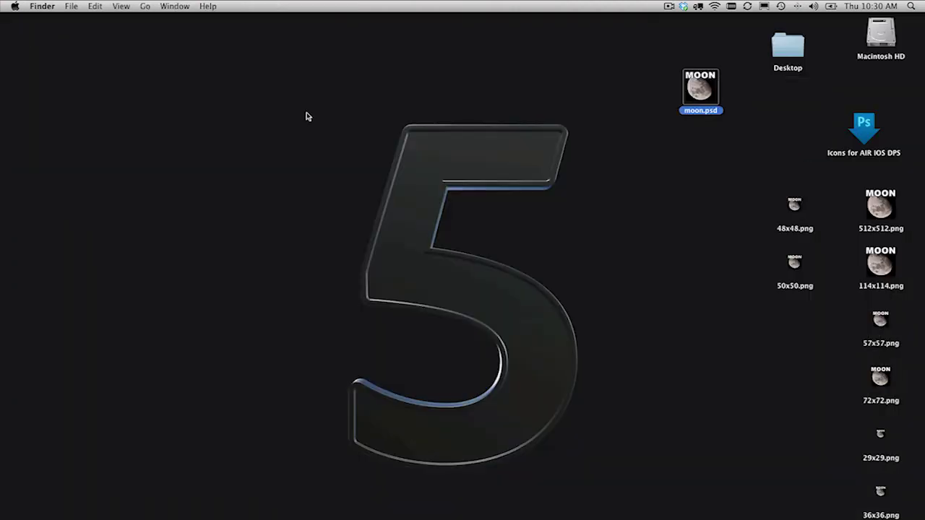
- Arrange the generated PNG icons, 512x512 down to 29x29, into groups on the desktop
{"action": "left_click_drag", "start_coordinate": [796, 206], "coordinate": [758, 202]}
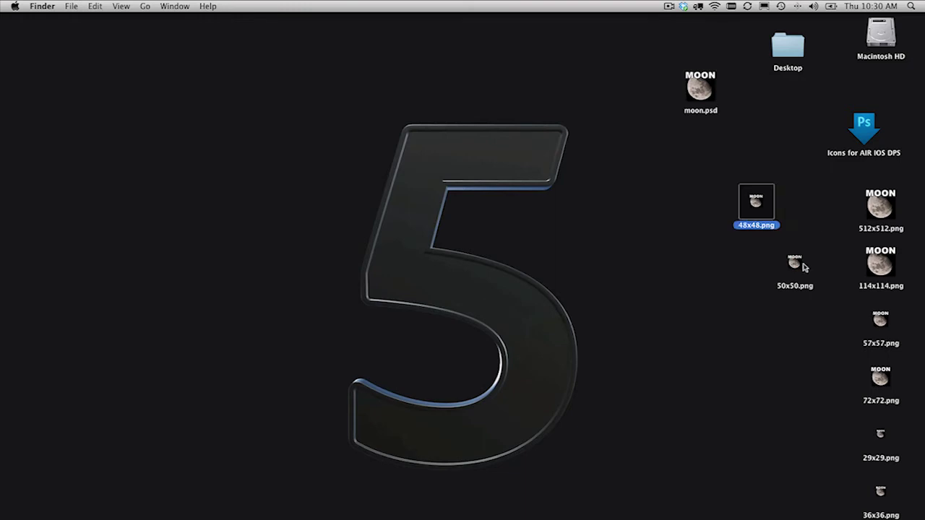
{"action": "left_click_drag", "start_coordinate": [795, 264], "coordinate": [761, 259]}
{"action": "left_click_drag", "start_coordinate": [879, 267], "coordinate": [788, 325]}
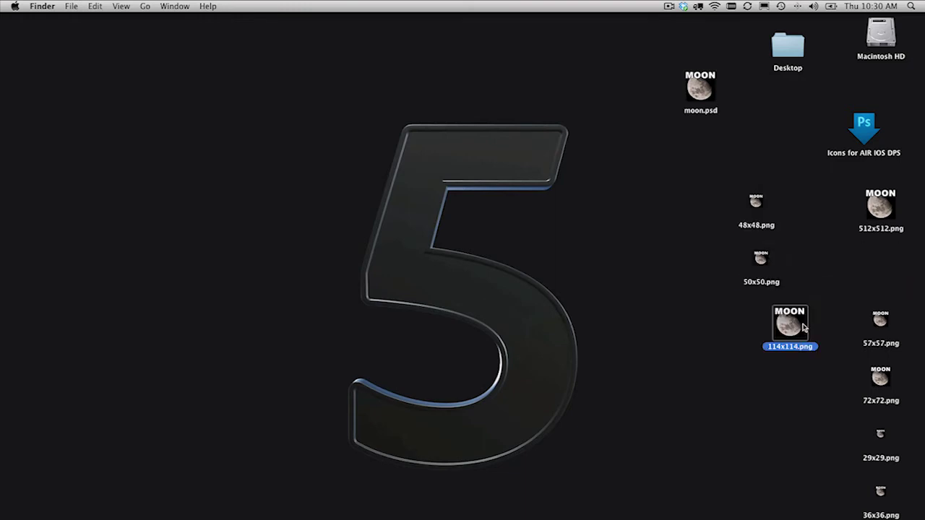
{"action": "left_click_drag", "start_coordinate": [866, 216], "coordinate": [809, 228]}
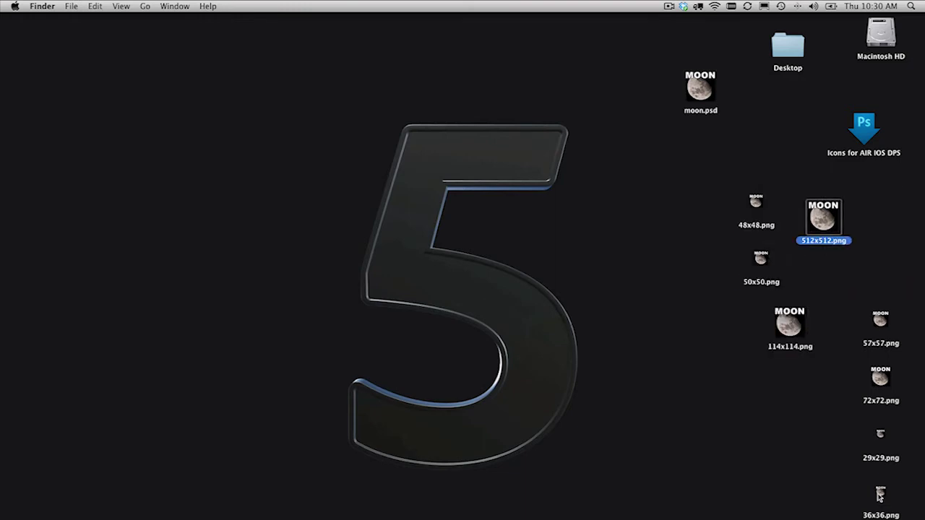
{"action": "left_click_drag", "start_coordinate": [880, 494], "coordinate": [806, 408]}
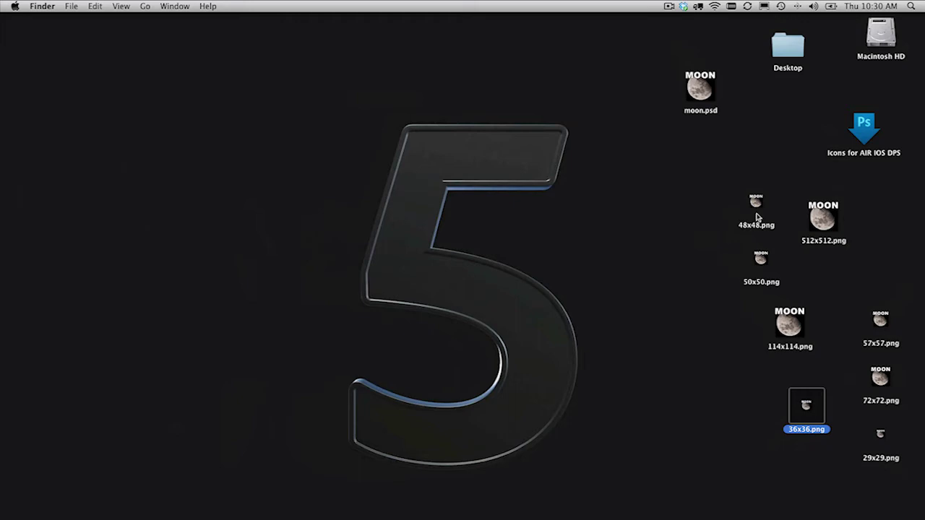
{"action": "left_click_drag", "start_coordinate": [873, 293], "coordinate": [707, 296]}
{"action": "left_click", "coordinate": [830, 389]}
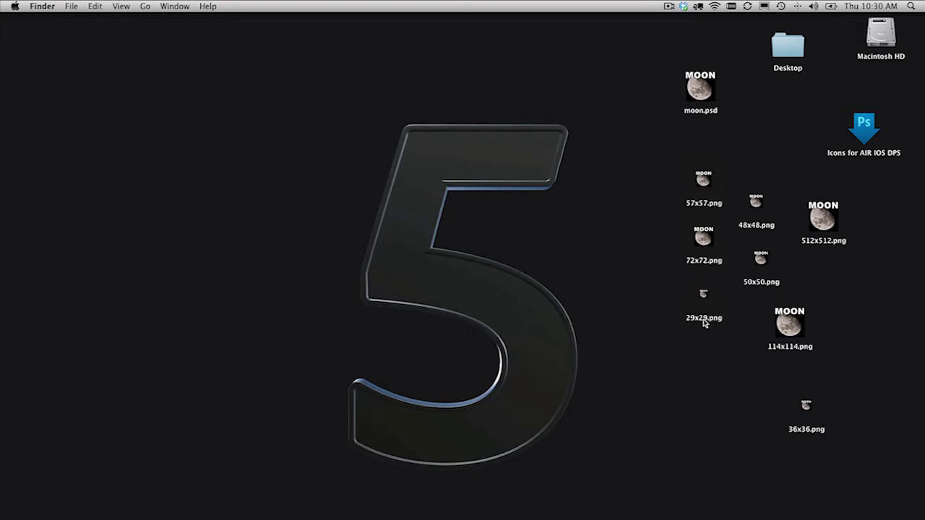
- Move all eight PNG icons to the Trash and return to Photoshop
{"action": "left_click_drag", "start_coordinate": [657, 182], "coordinate": [832, 410]}
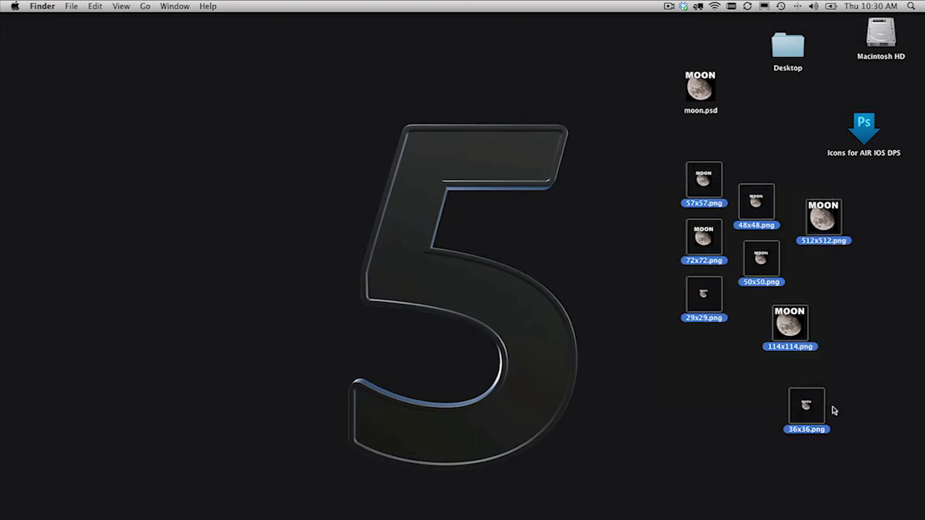
{"action": "key", "text": "super+BackSpace"}
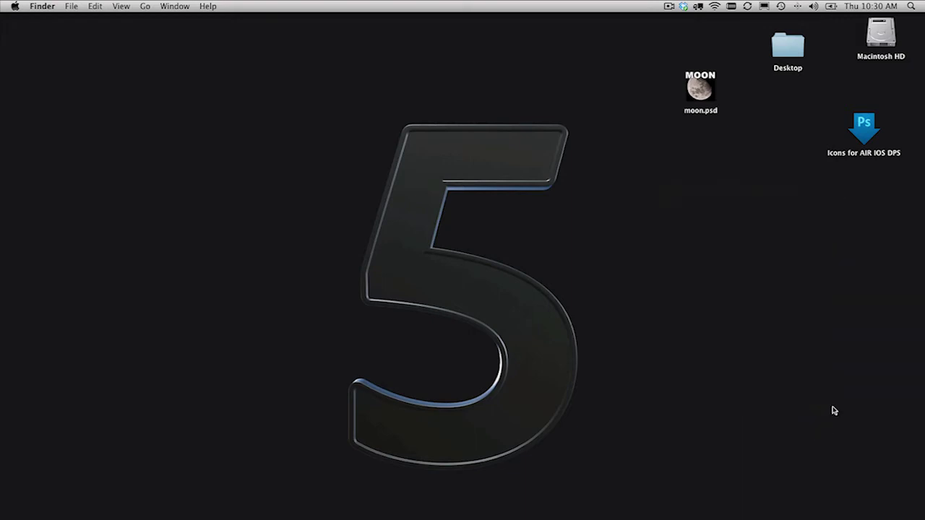
{"action": "key", "text": "super+Tab"}
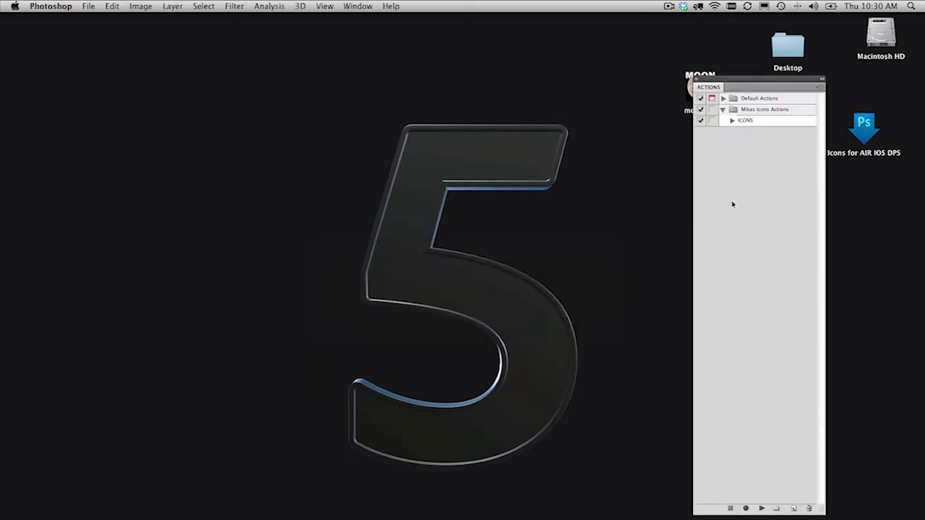
- Open moon.psd in Photoshop, collapse Mikes Icons Actions, and shorten the actions list
{"action": "left_click", "coordinate": [613, 277]}
{"action": "double_click", "coordinate": [697, 99]}
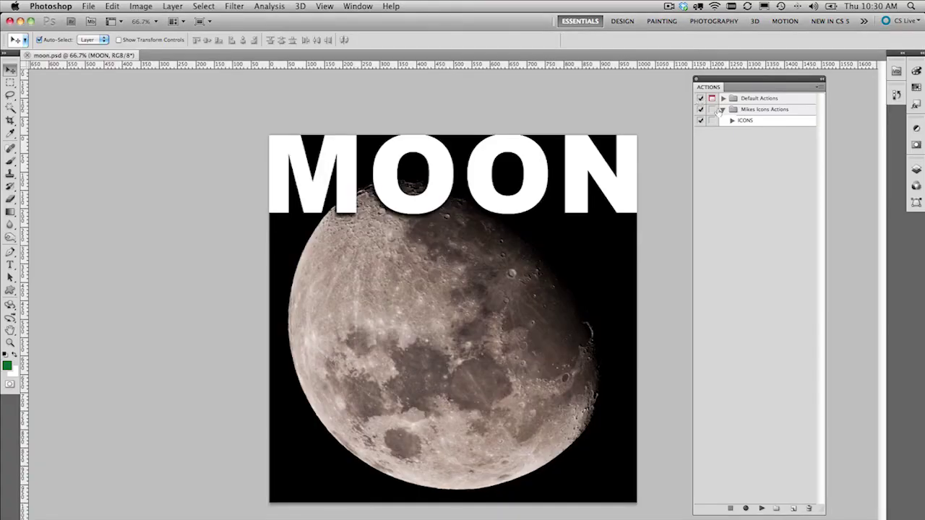
{"action": "left_click", "coordinate": [722, 109]}
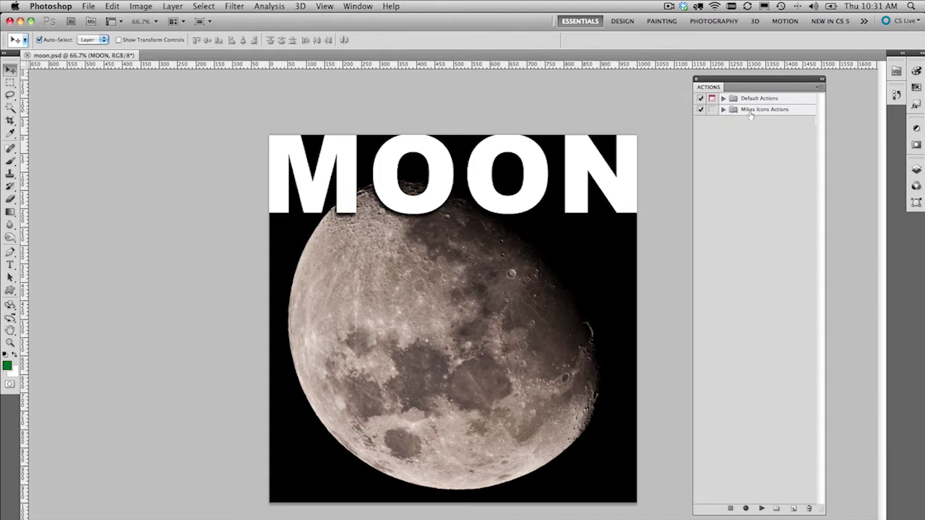
{"action": "left_click", "coordinate": [728, 110]}
{"action": "left_click", "coordinate": [744, 159]}
{"action": "left_click_drag", "start_coordinate": [831, 516], "coordinate": [804, 192]}
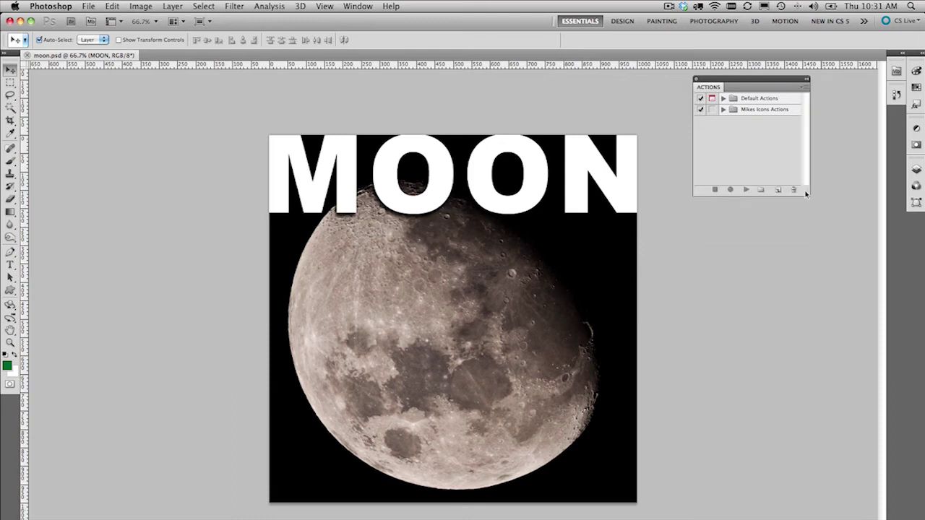
- Create a new action set named 'recording actions'
{"action": "left_click", "coordinate": [759, 190]}
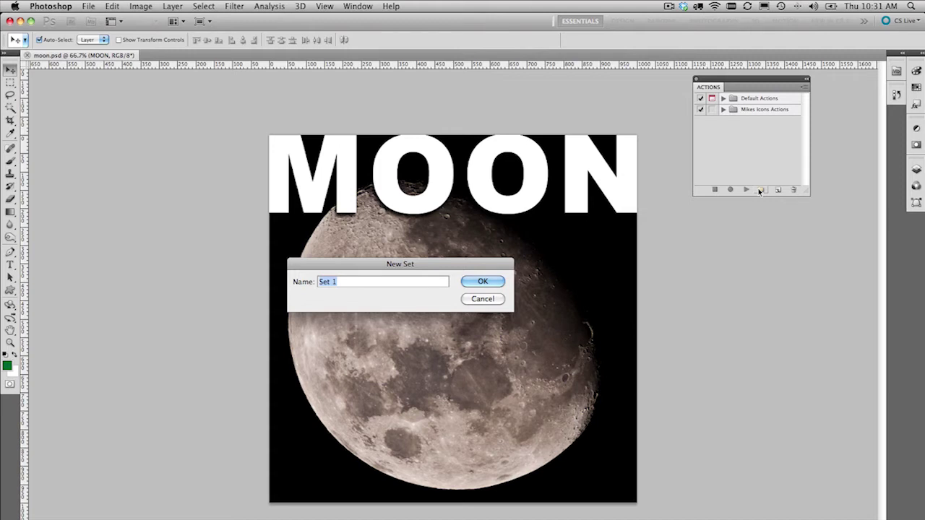
{"action": "type", "text": "recording actions"}
{"action": "left_click", "coordinate": [482, 281]}
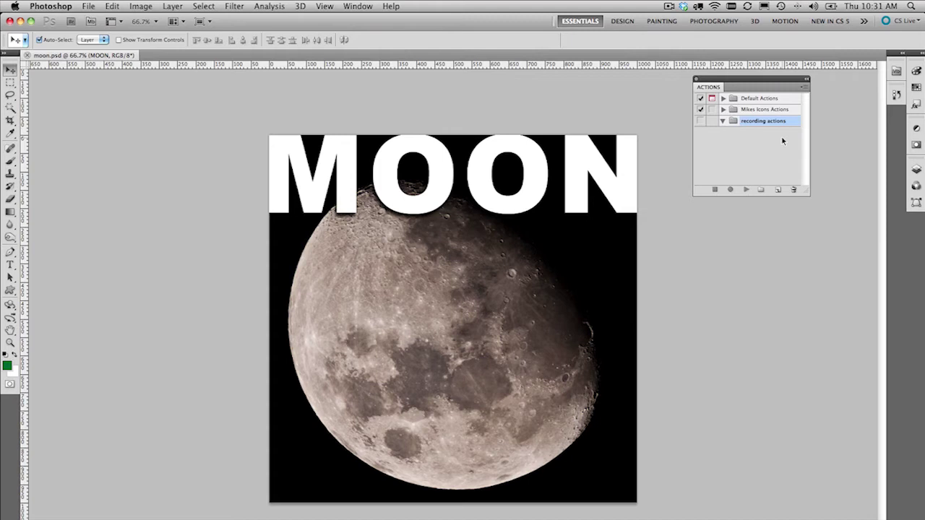
- Create an action named 'Icons also' in the recording actions set and begin recording
{"action": "left_click", "coordinate": [776, 191]}
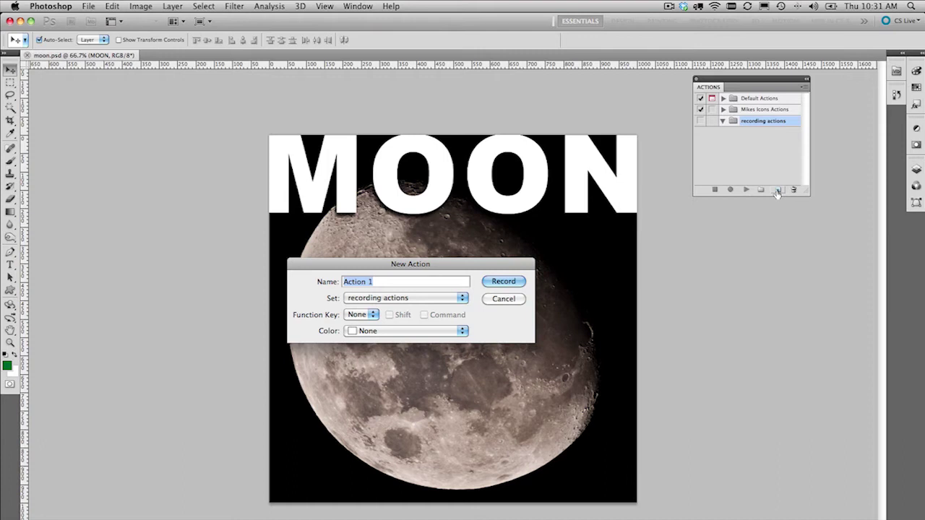
{"action": "type", "text": "Icons also"}
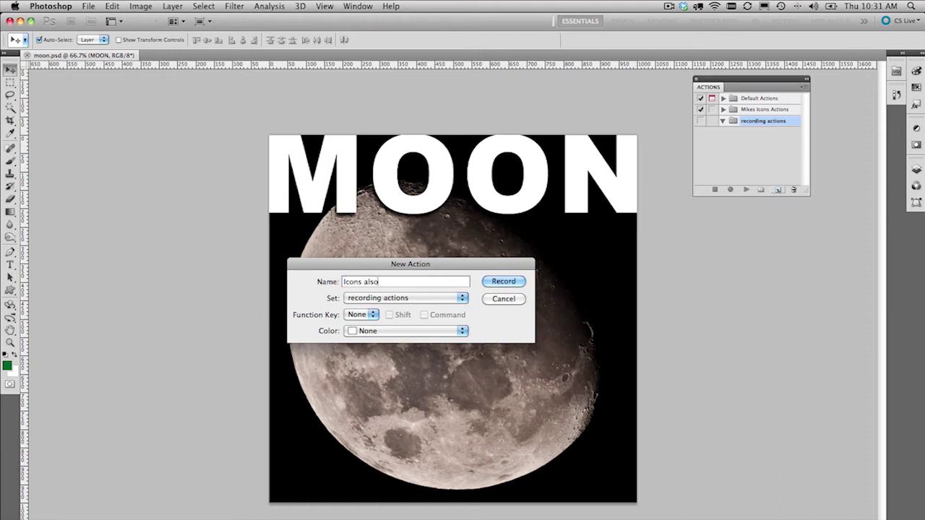
{"action": "left_click", "coordinate": [503, 281]}
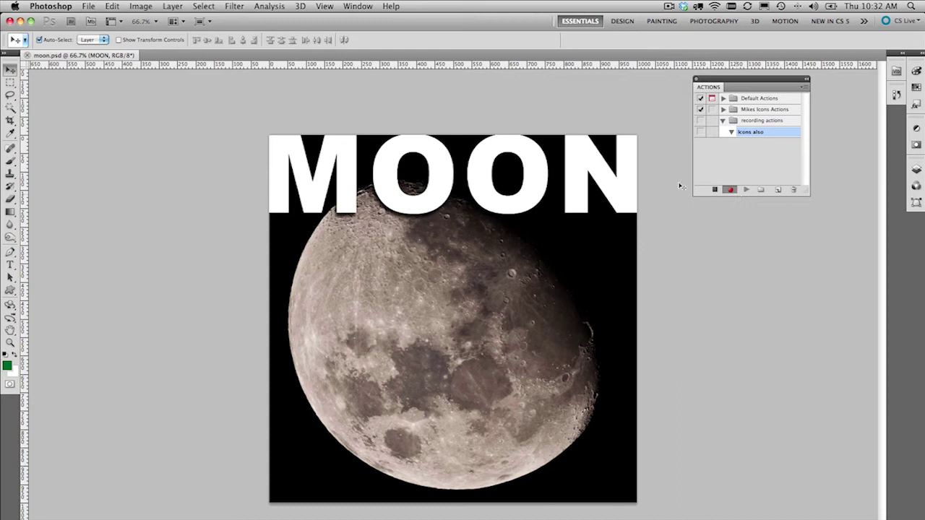
- In Image Size, turn off Constrain Proportions and enter width 512 and height 512 pixels
{"action": "left_click", "coordinate": [139, 6]}
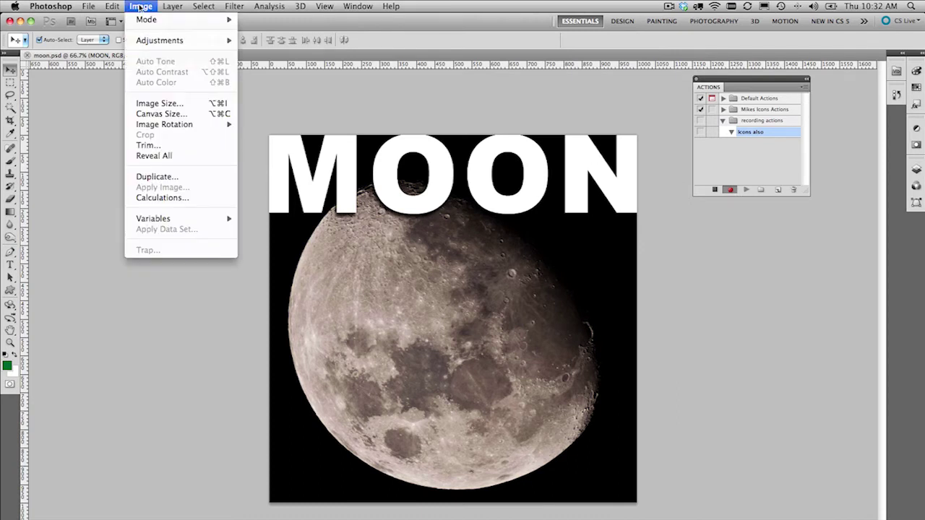
{"action": "left_click", "coordinate": [169, 104]}
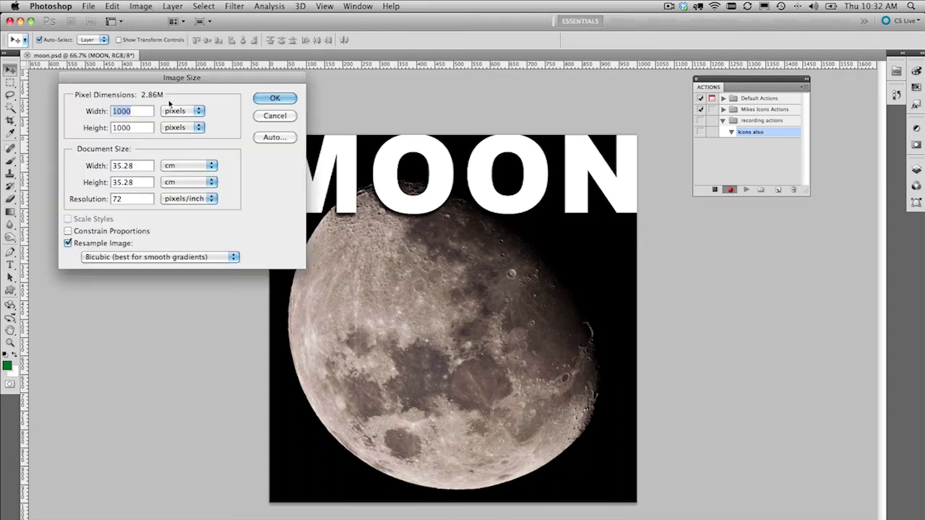
{"action": "left_click_drag", "start_coordinate": [173, 79], "coordinate": [473, 106]}
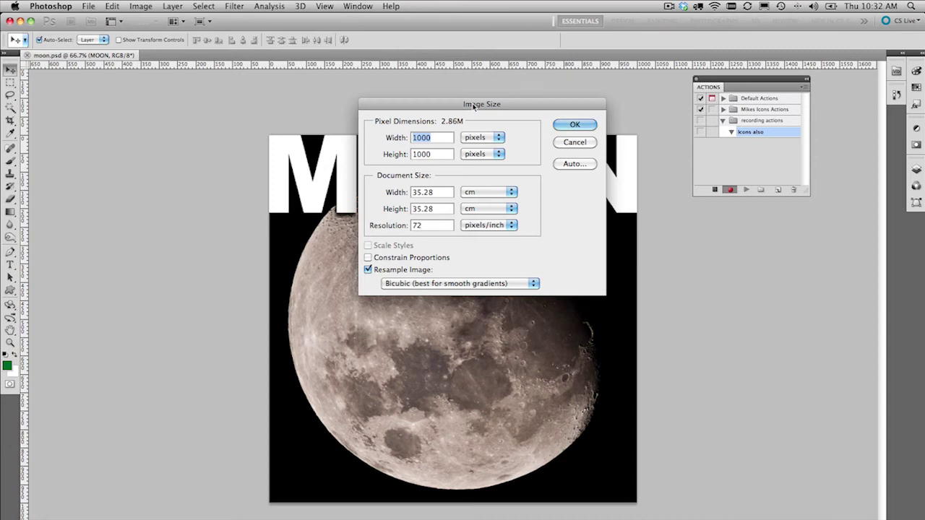
{"action": "left_click", "coordinate": [374, 260]}
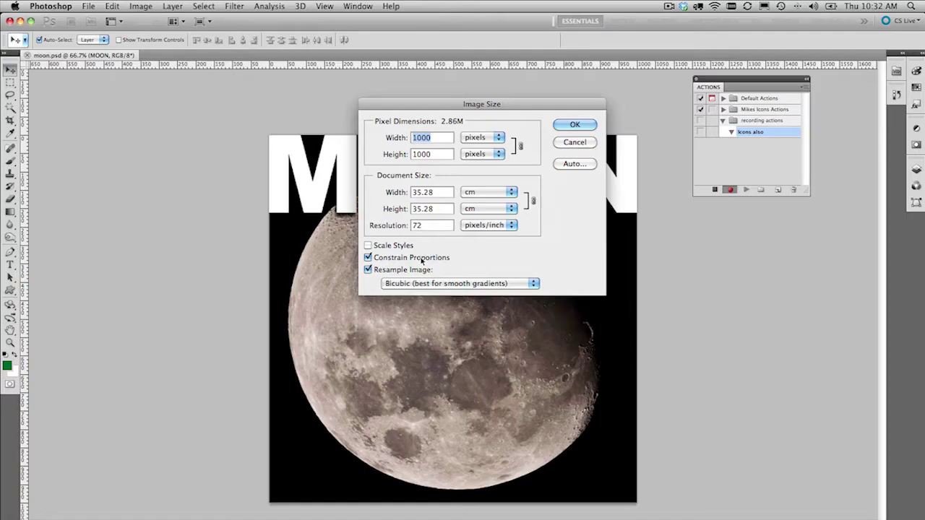
{"action": "left_click", "coordinate": [356, 322]}
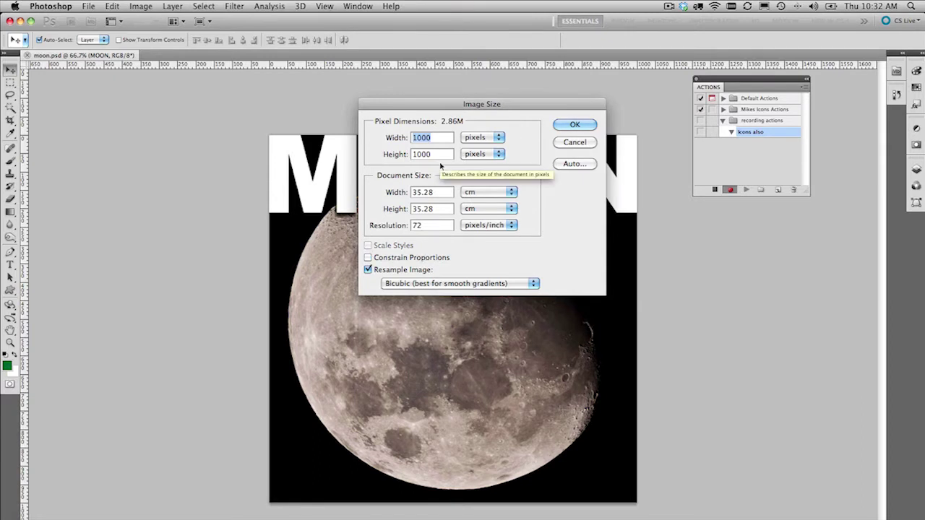
{"action": "type", "text": "512"}
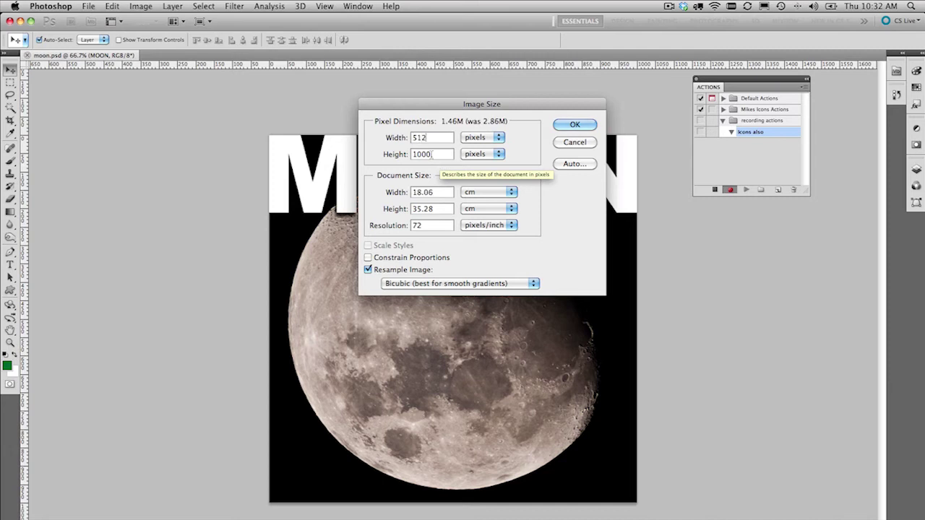
{"action": "key", "text": "Tab"}
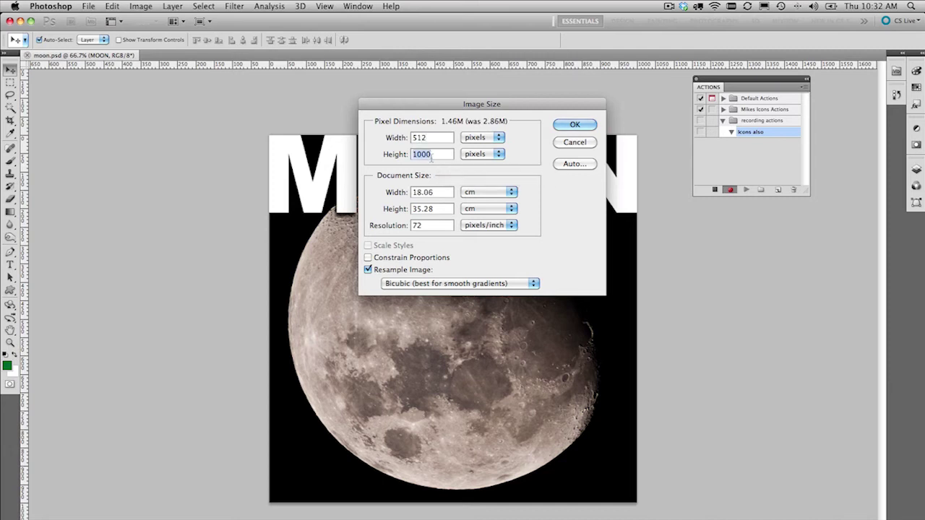
{"action": "type", "text": "512"}
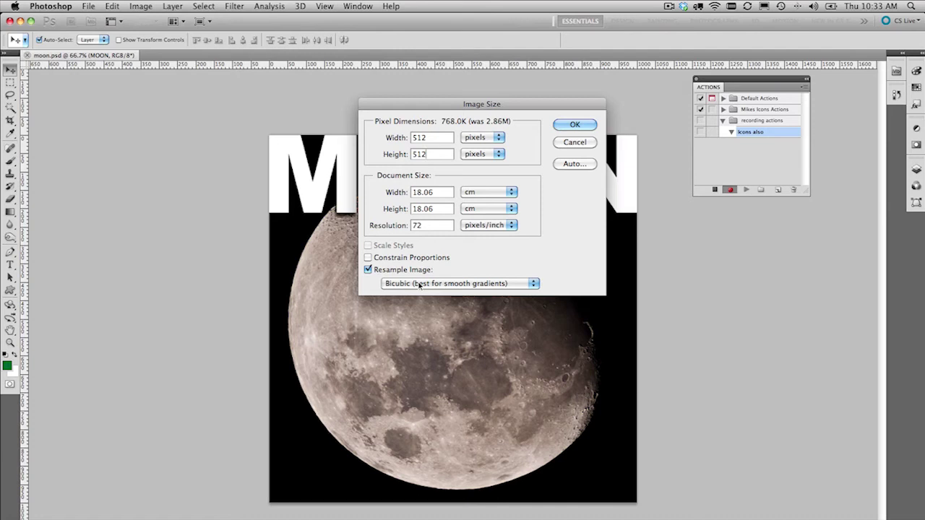
- Choose Bicubic Sharper resampling and apply the 512 × 512 resize
{"action": "left_click", "coordinate": [419, 285]}
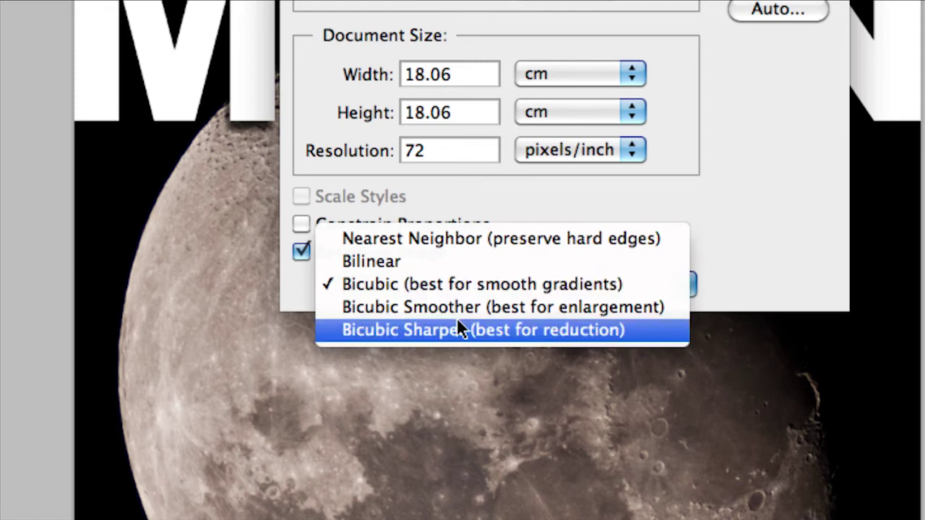
{"action": "left_click", "coordinate": [492, 331]}
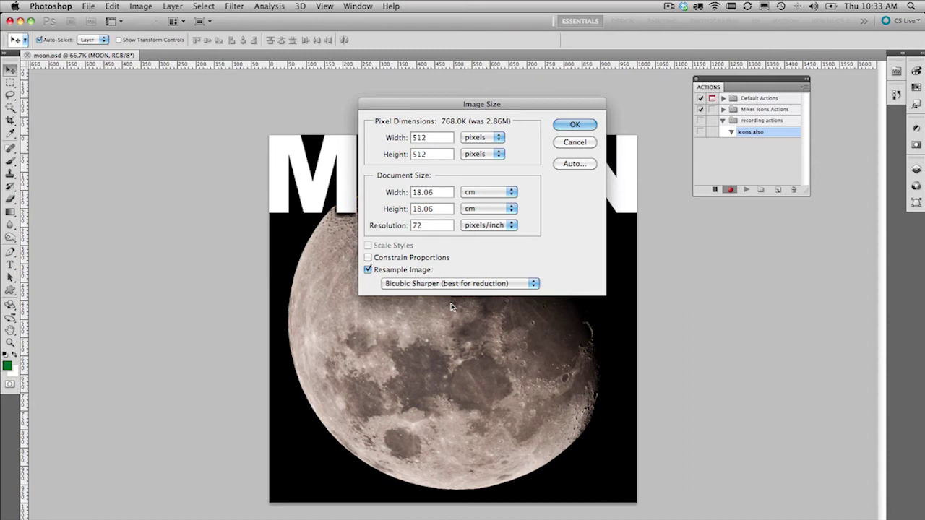
{"action": "left_click", "coordinate": [577, 127]}
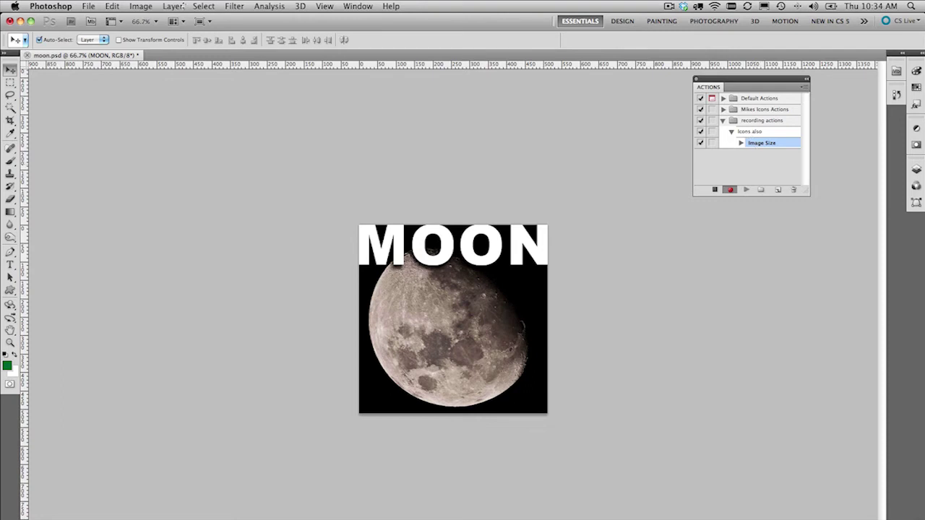
- Save a PNG copy named 512x512.png to the Desktop, accepting default PNG options
{"action": "left_click", "coordinate": [90, 8]}
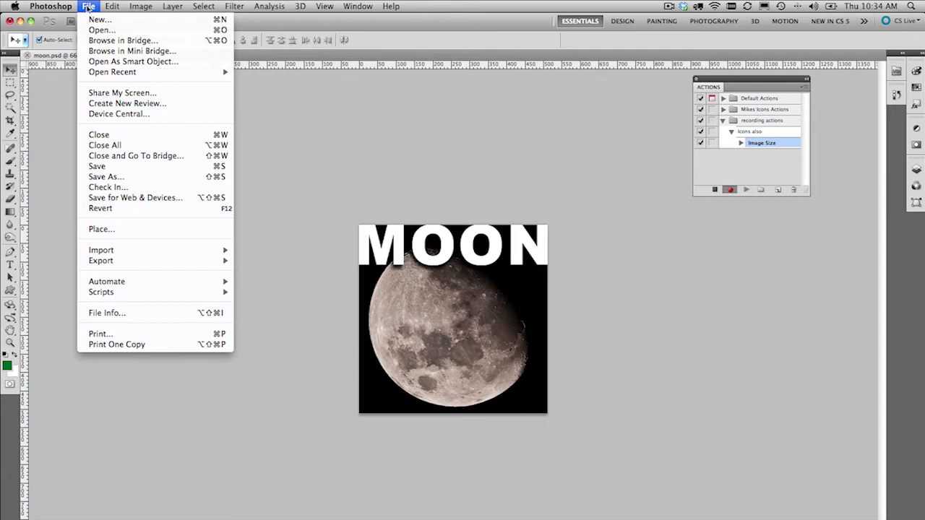
{"action": "left_click", "coordinate": [158, 174]}
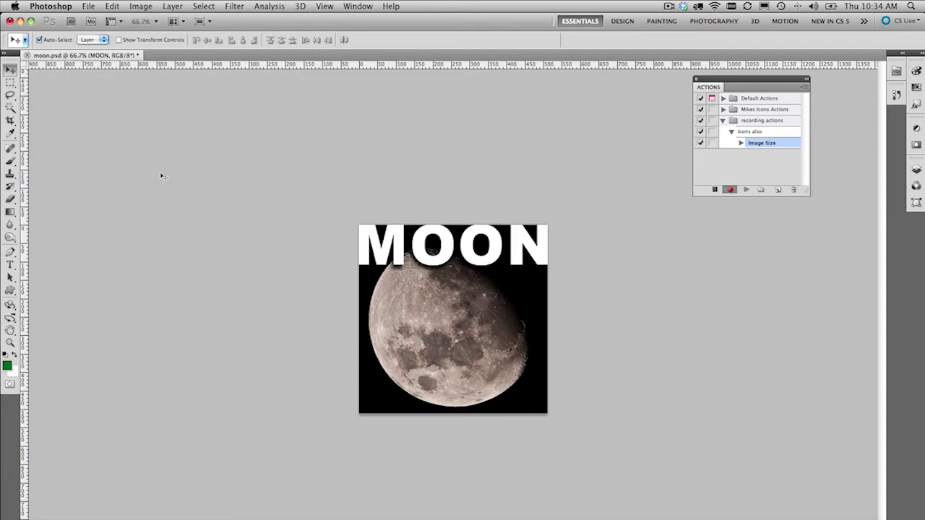
{"action": "left_click", "coordinate": [438, 345]}
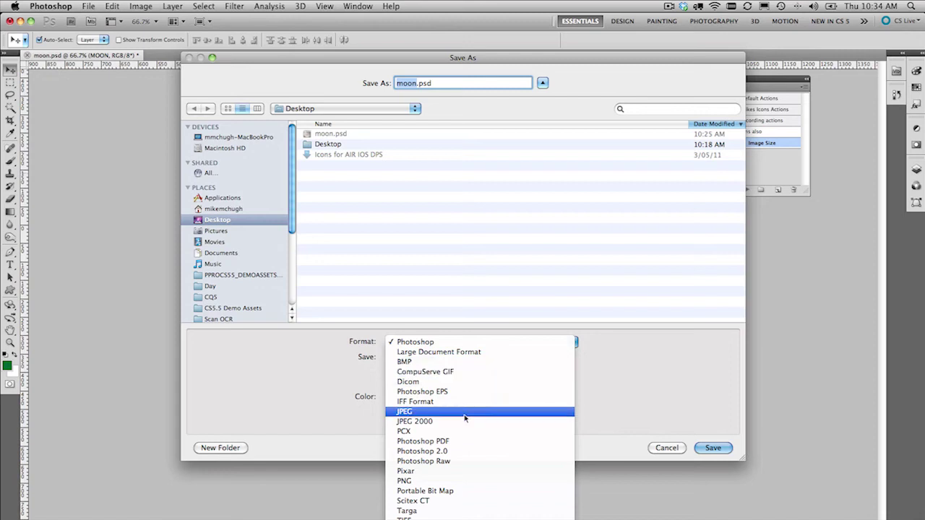
{"action": "left_click", "coordinate": [466, 481]}
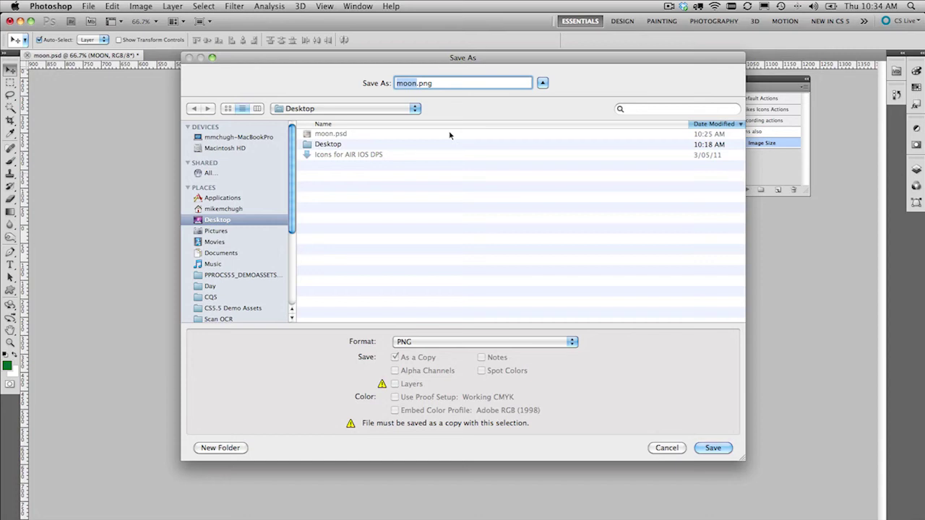
{"action": "type", "text": "512"}
{"action": "type", "text": "x1"}
{"action": "type", "text": "5"}
{"action": "type", "text": "12"}
{"action": "key", "text": "Return"}
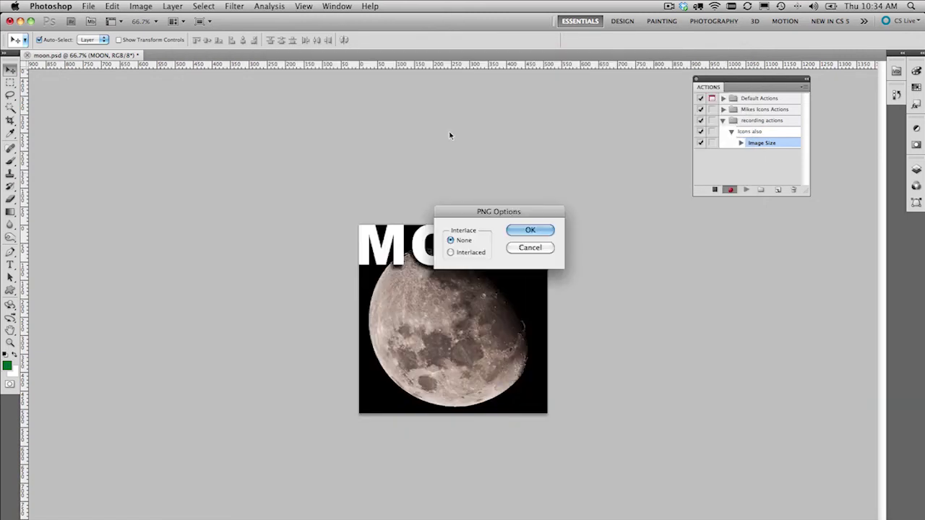
{"action": "left_click", "coordinate": [531, 230]}
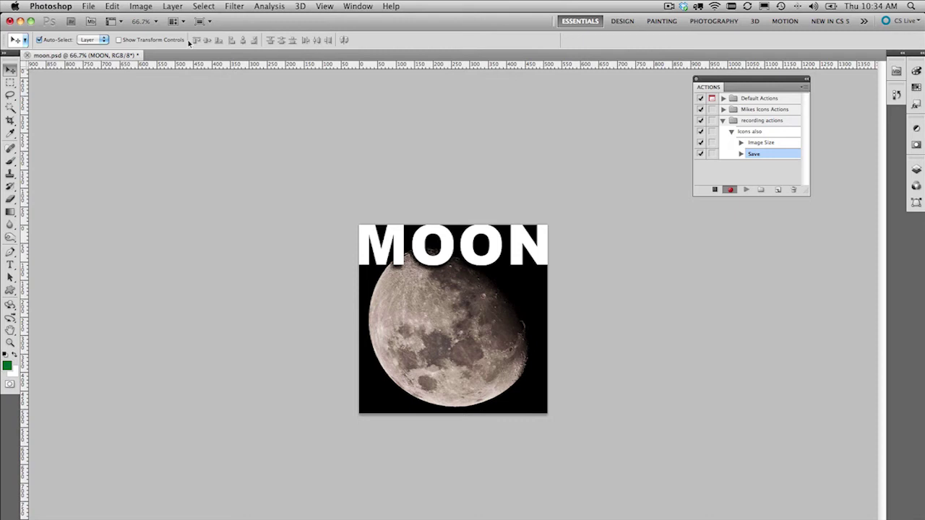
- Resize the image to 114 × 114 pixels using Bicubic Sharper resampling
{"action": "left_click", "coordinate": [140, 6]}
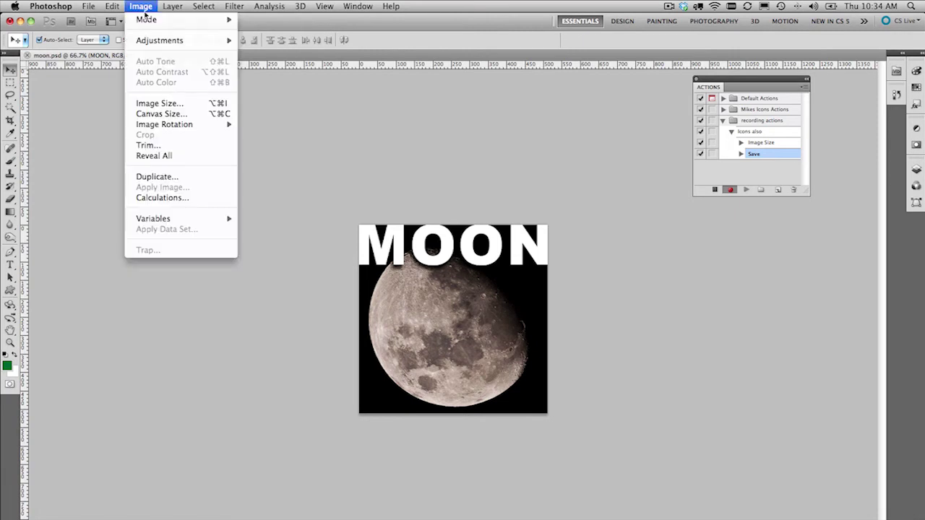
{"action": "left_click", "coordinate": [160, 103]}
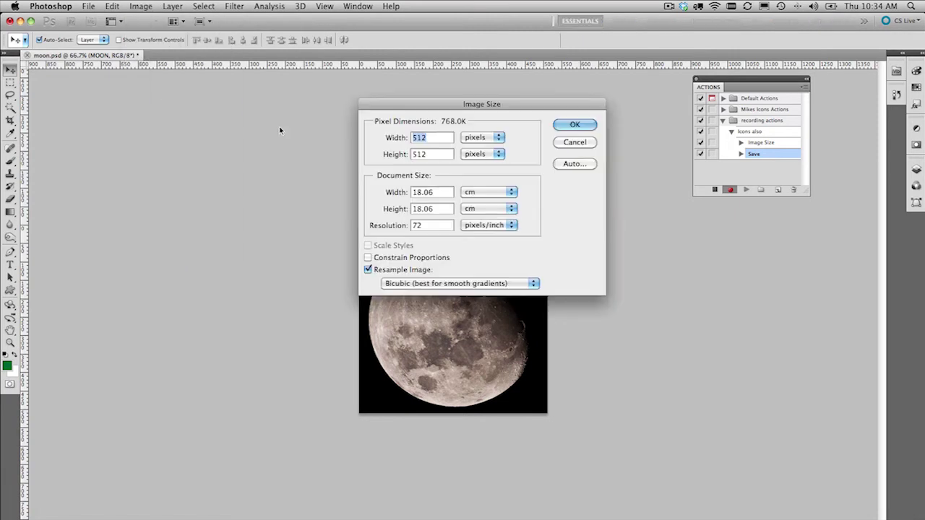
{"action": "type", "text": "114"}
{"action": "key", "text": "Tab"}
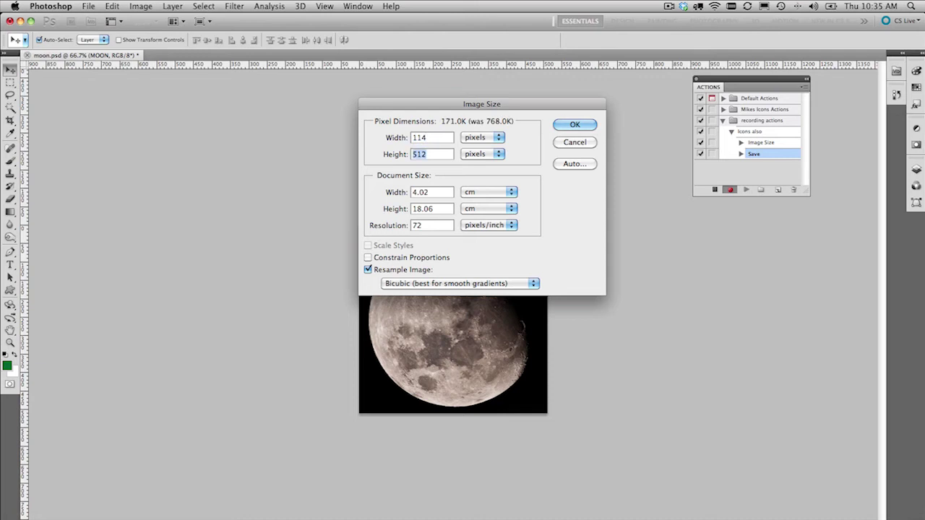
{"action": "type", "text": "114"}
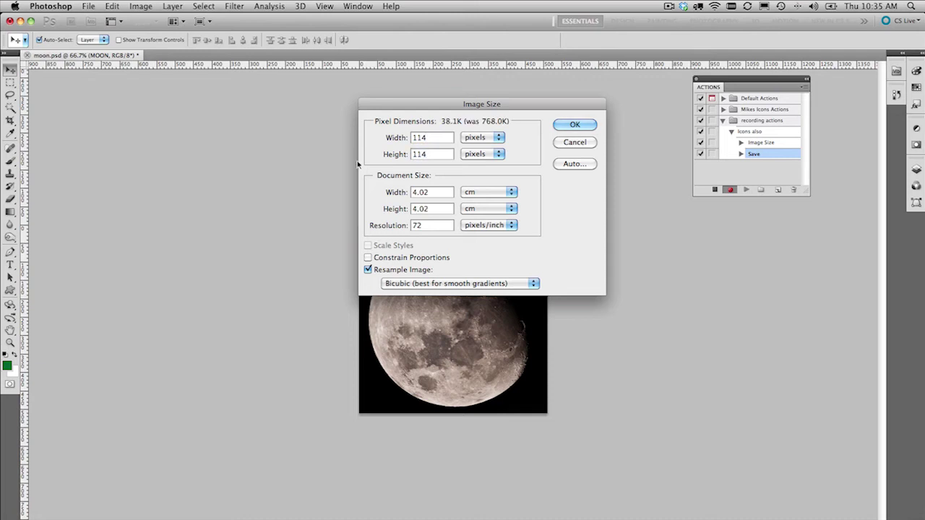
{"action": "left_click", "coordinate": [460, 283]}
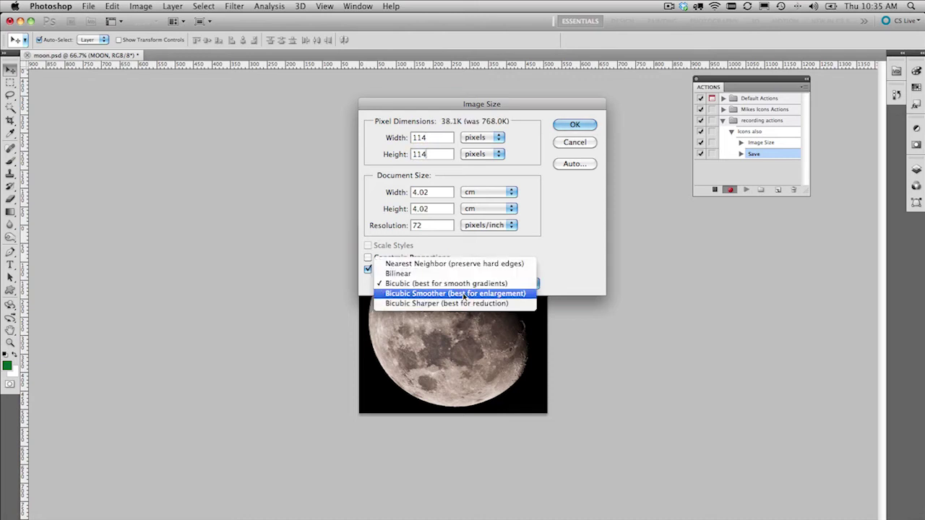
{"action": "left_click", "coordinate": [448, 306]}
{"action": "left_click", "coordinate": [576, 126]}
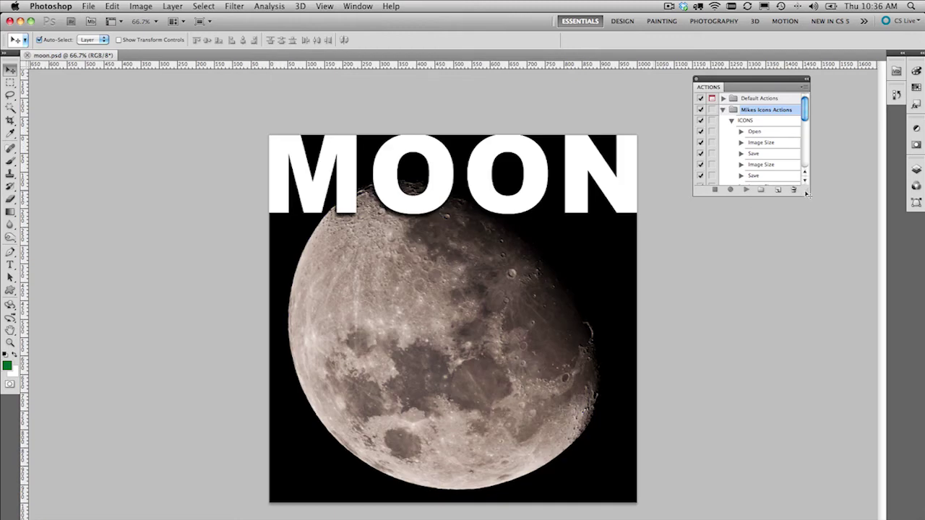
- Enlarge the Actions panel to review the recorded steps, collapse ICONS, and open the File menu
{"action": "left_click_drag", "start_coordinate": [806, 193], "coordinate": [825, 407]}
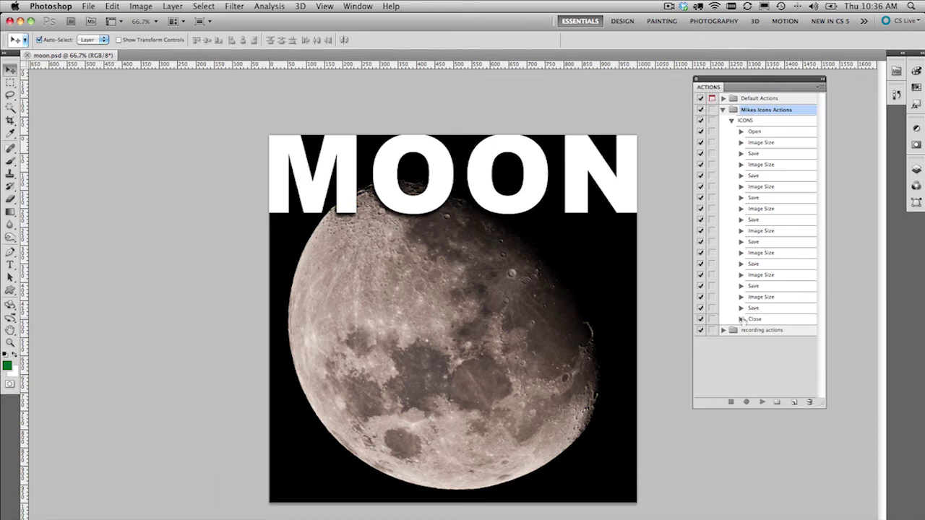
{"action": "left_click", "coordinate": [740, 319]}
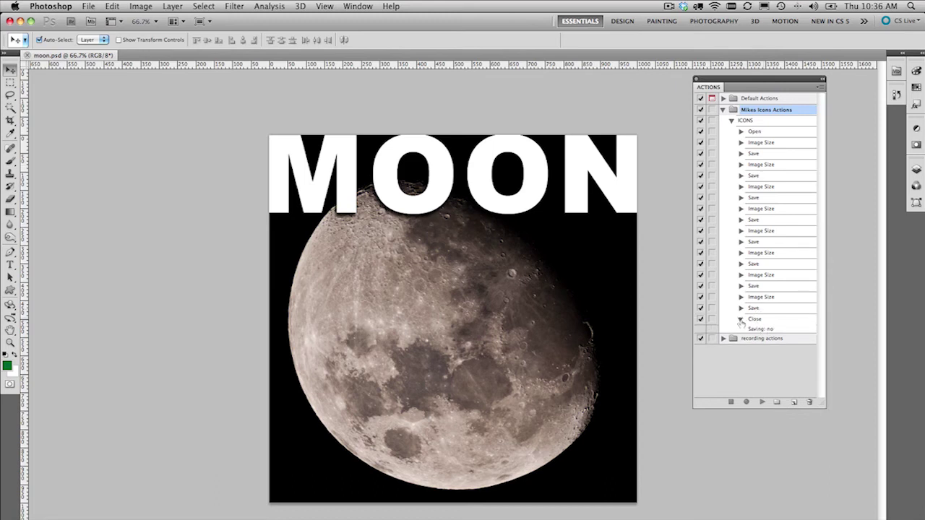
{"action": "left_click", "coordinate": [740, 319]}
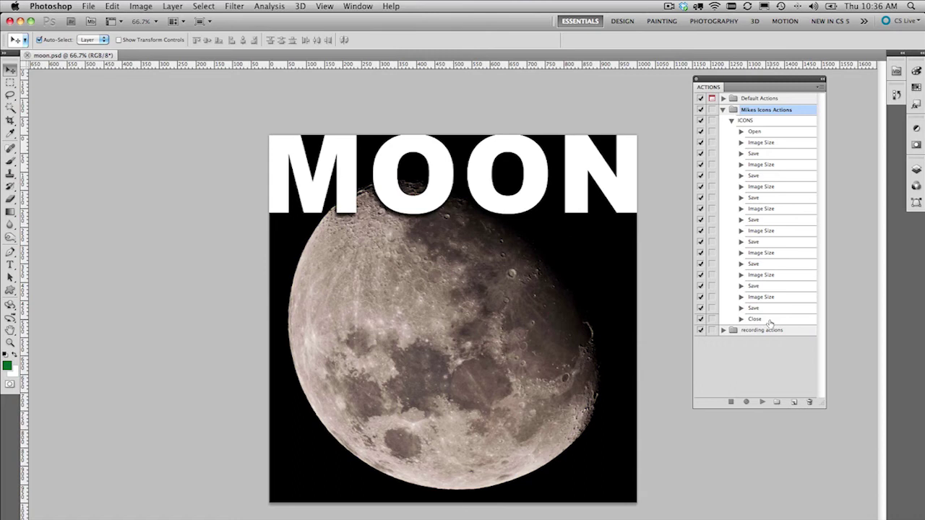
{"action": "left_click", "coordinate": [731, 121]}
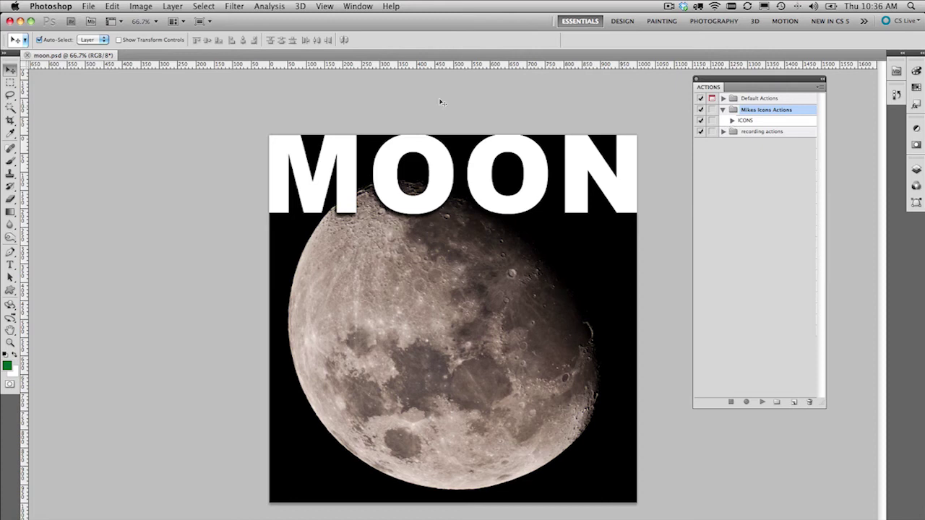
{"action": "left_click", "coordinate": [89, 9]}
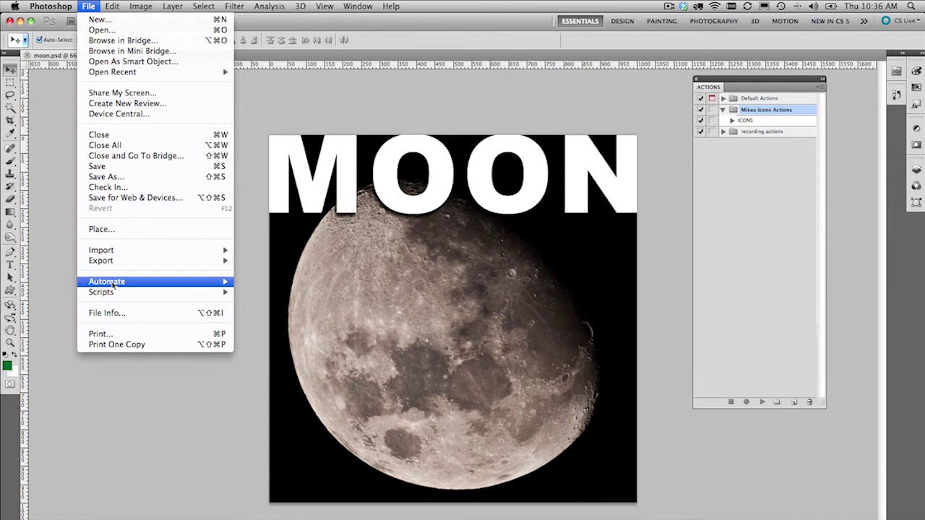
- Start a Create Droplet that plays the ICONS action from the Mikes Icons Actions set
{"action": "mouse_move", "coordinate": [115, 282]}
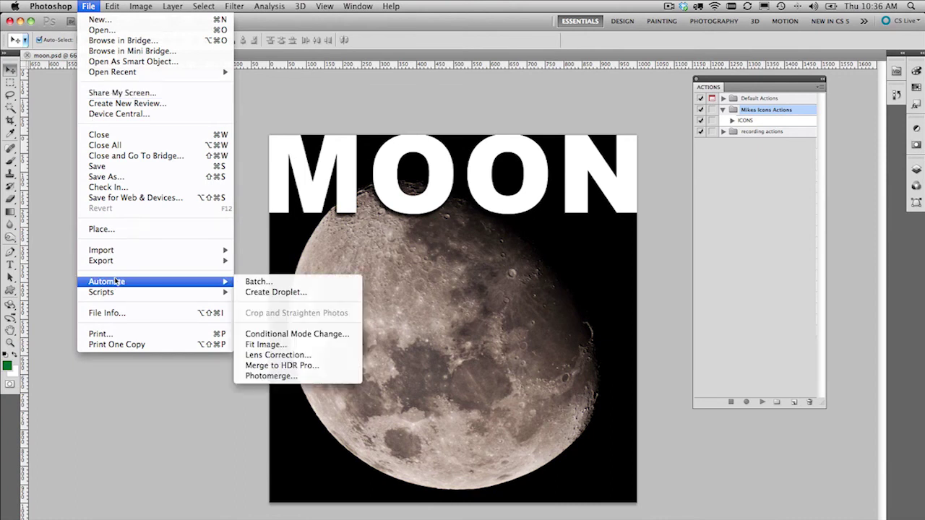
{"action": "left_click", "coordinate": [318, 292]}
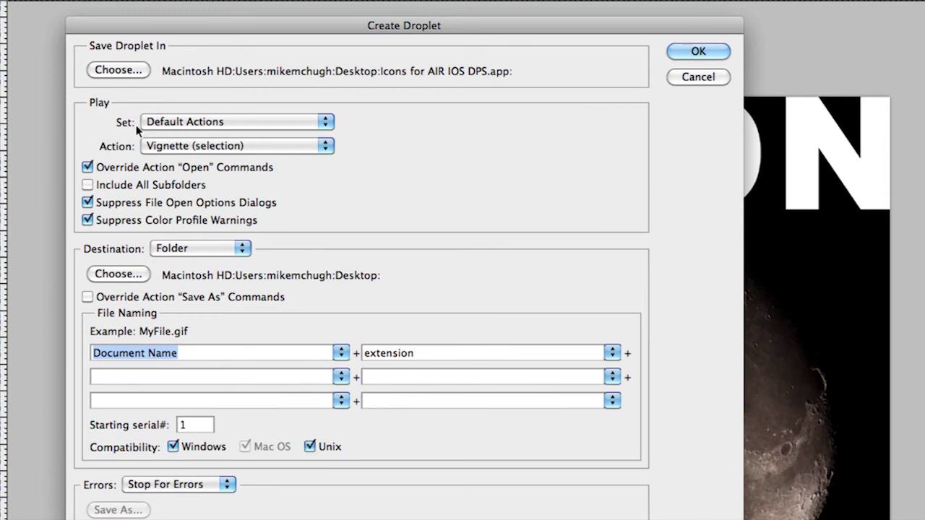
{"action": "left_click", "coordinate": [184, 122]}
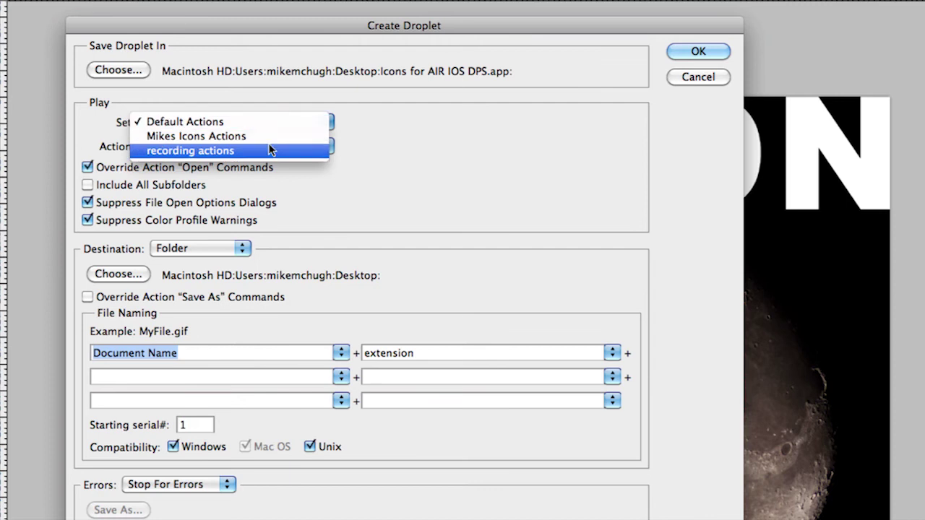
{"action": "left_click", "coordinate": [269, 143]}
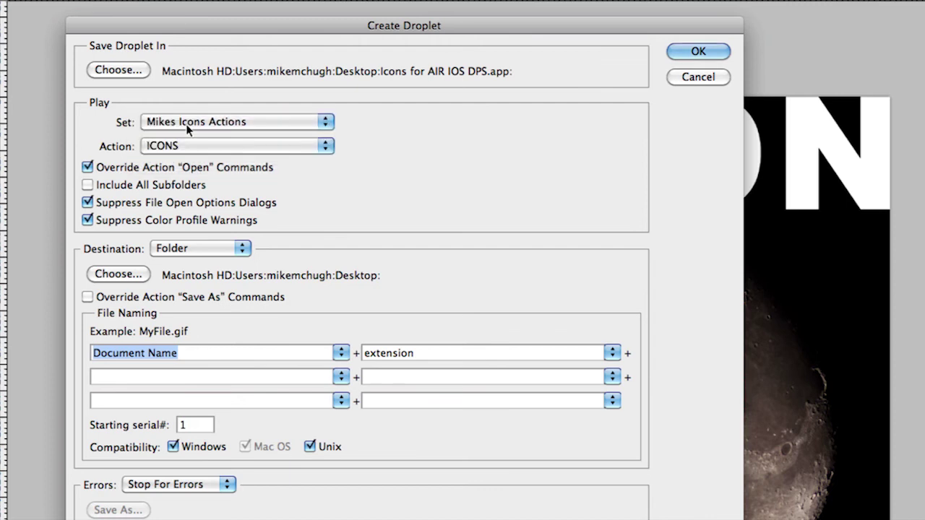
{"action": "left_click", "coordinate": [175, 148]}
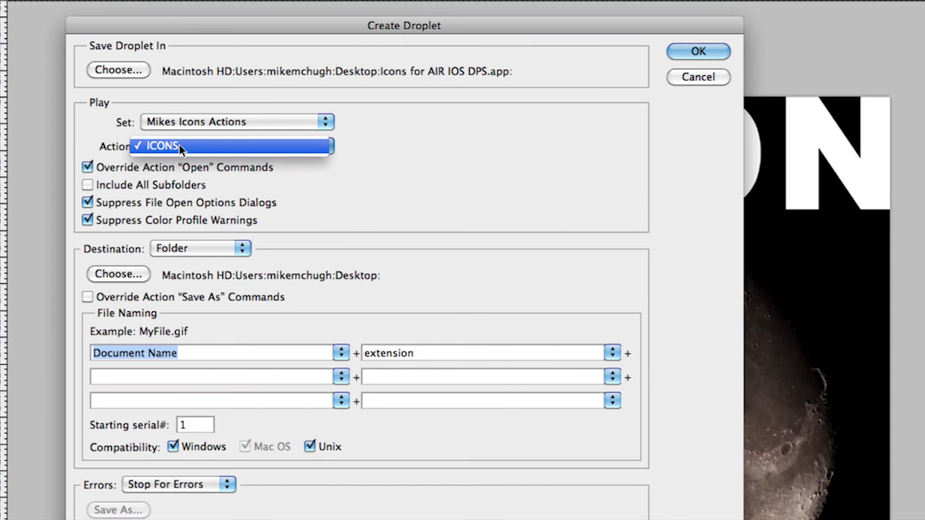
{"action": "left_click", "coordinate": [180, 148]}
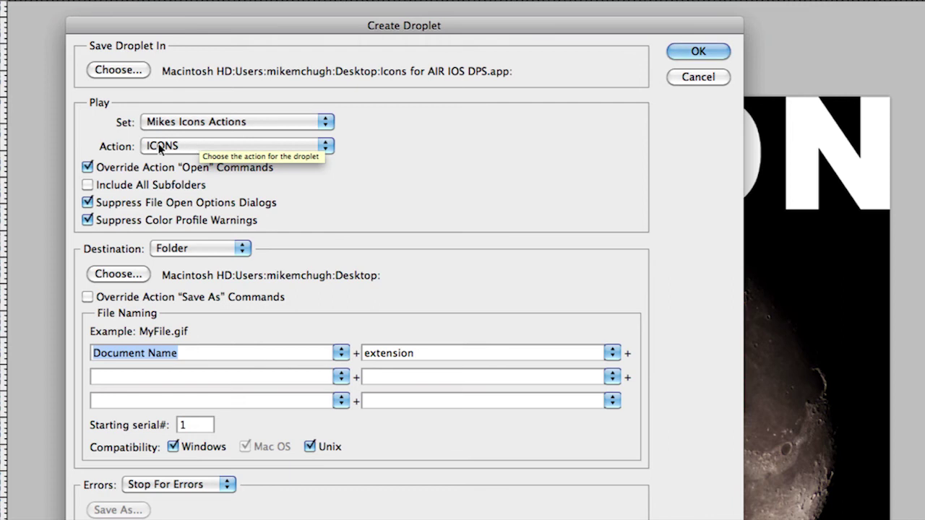
- Name the droplet 'Test Droplet' and save it to the Desktop
{"action": "left_click", "coordinate": [116, 71]}
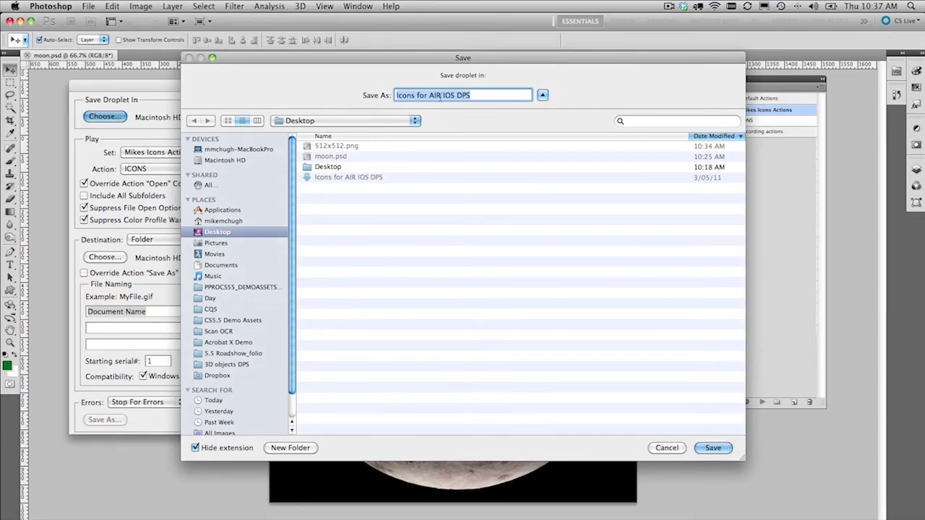
{"action": "key", "text": "BackSpace"}
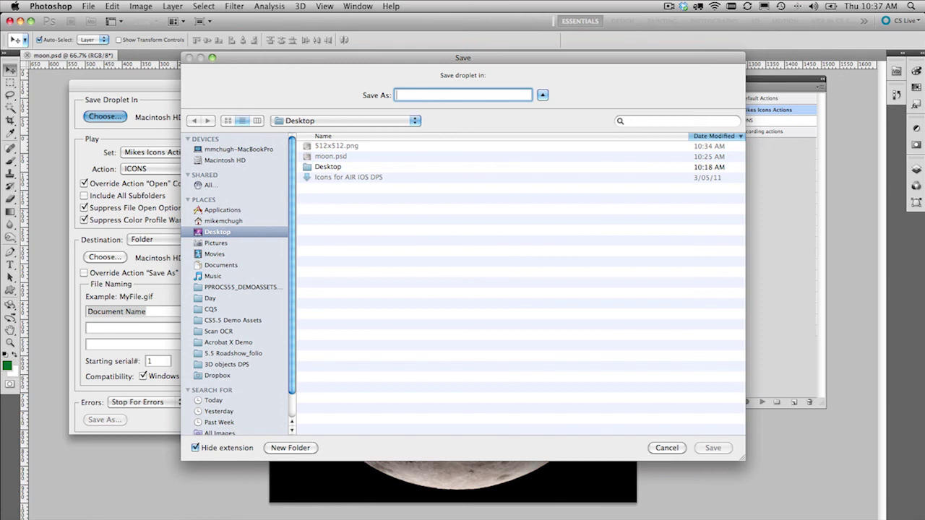
{"action": "type", "text": "Test Dro"}
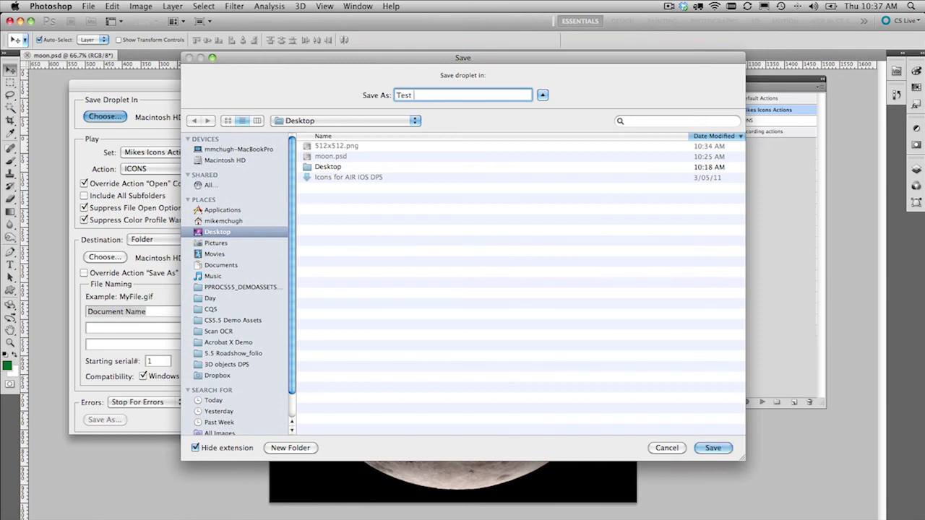
{"action": "type", "text": "plet"}
{"action": "left_click", "coordinate": [714, 449]}
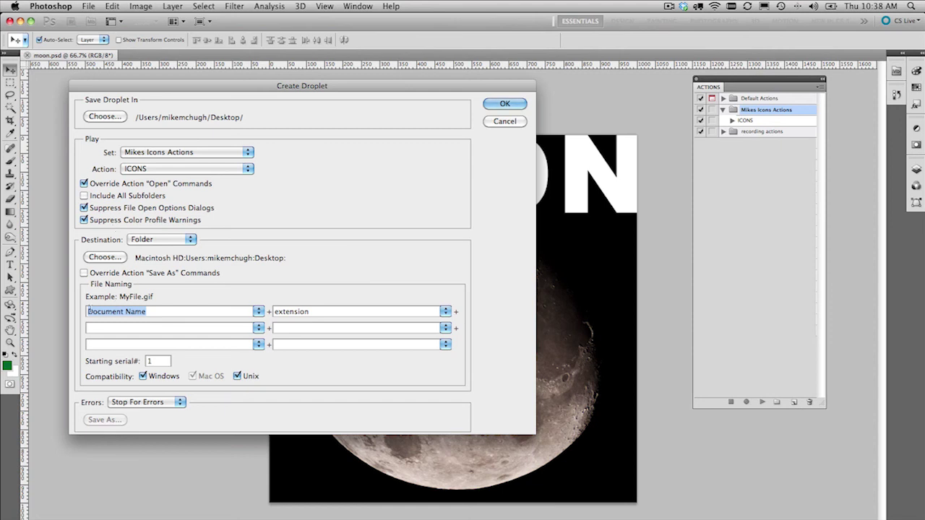
- Keep error handling on Stop For Errors and confirm the droplet settings
{"action": "key", "text": "alt"}
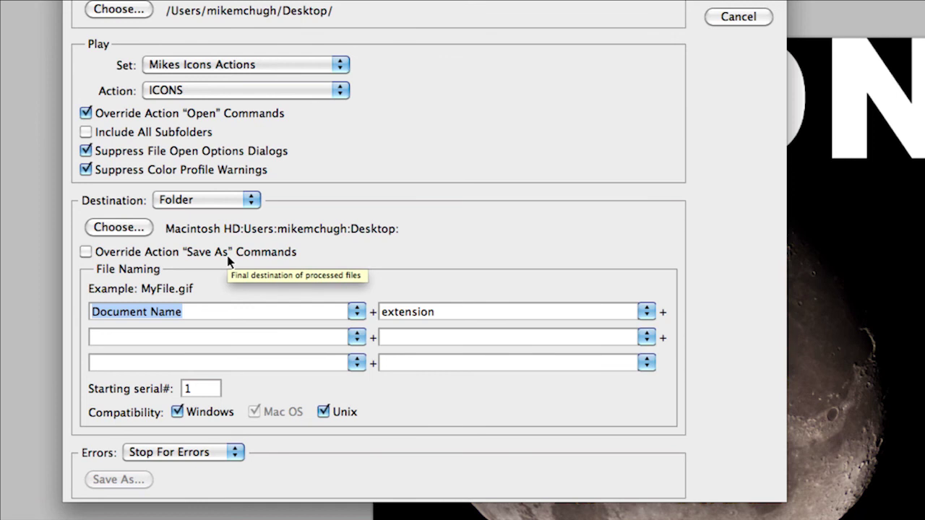
{"action": "left_click", "coordinate": [236, 452]}
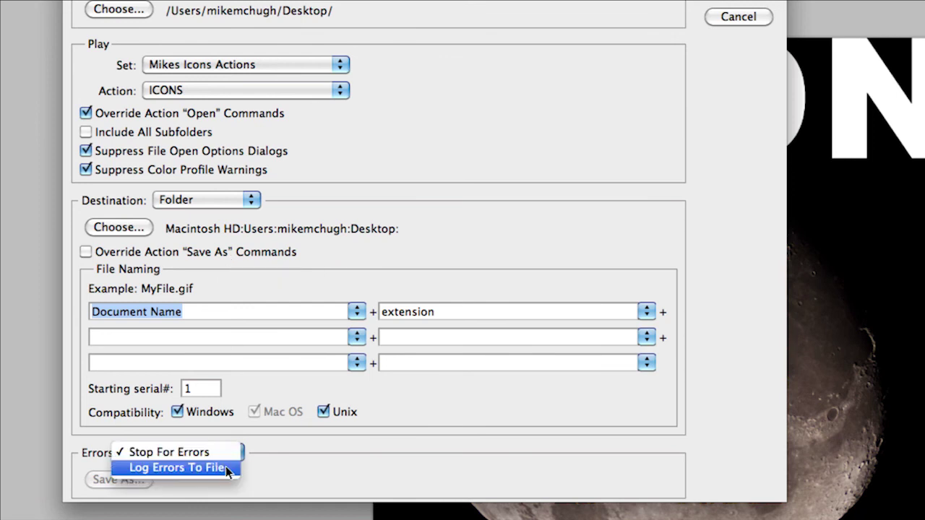
{"action": "left_click", "coordinate": [334, 460]}
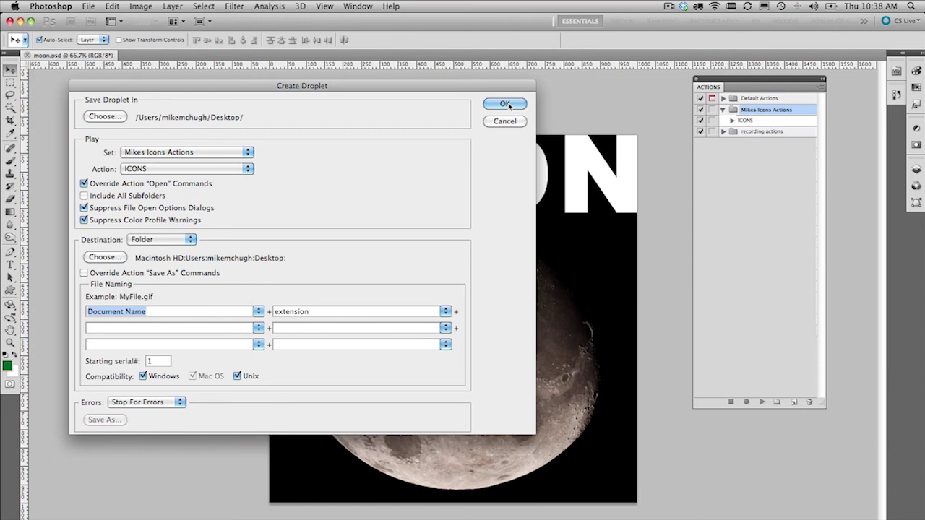
{"action": "left_click", "coordinate": [508, 103]}
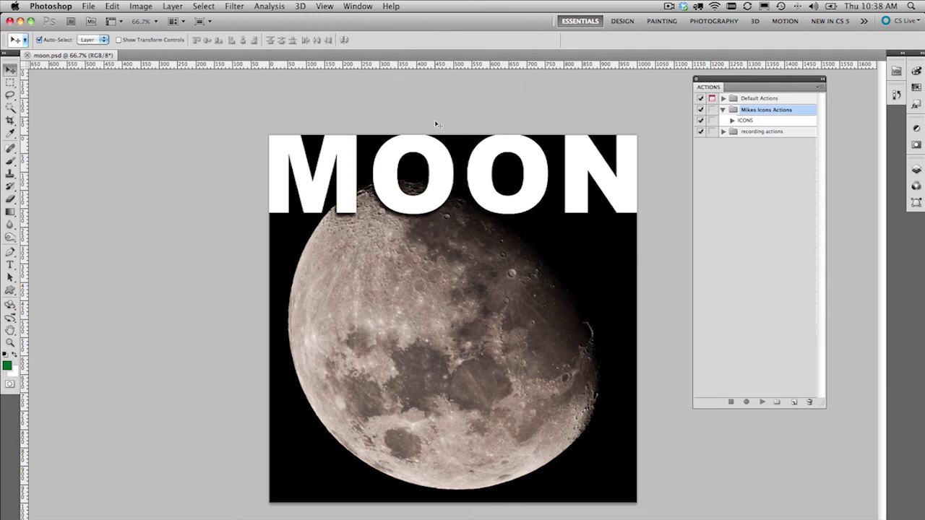
- Close moon.psd, place Test Droplet on the desktop, and delete the old 512x512.png
{"action": "key", "text": "super+w"}
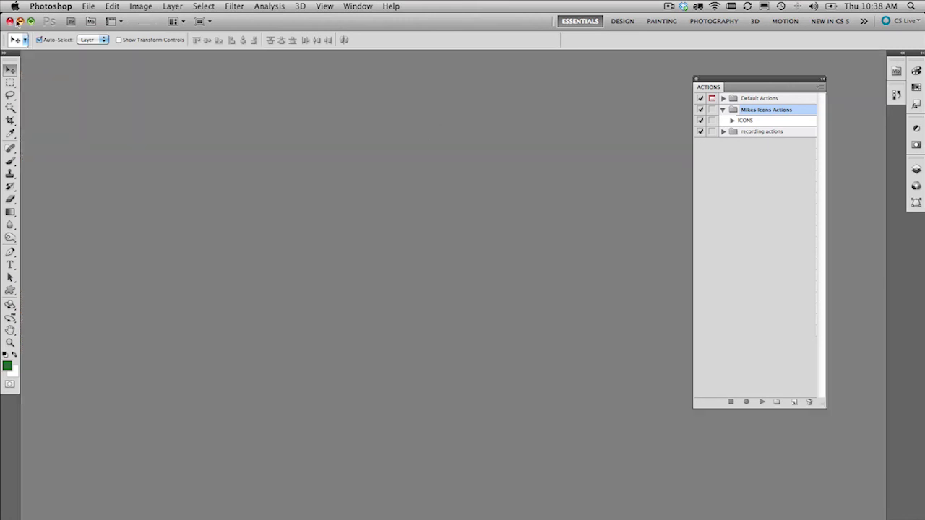
{"action": "left_click", "coordinate": [20, 21]}
{"action": "left_click", "coordinate": [276, 144]}
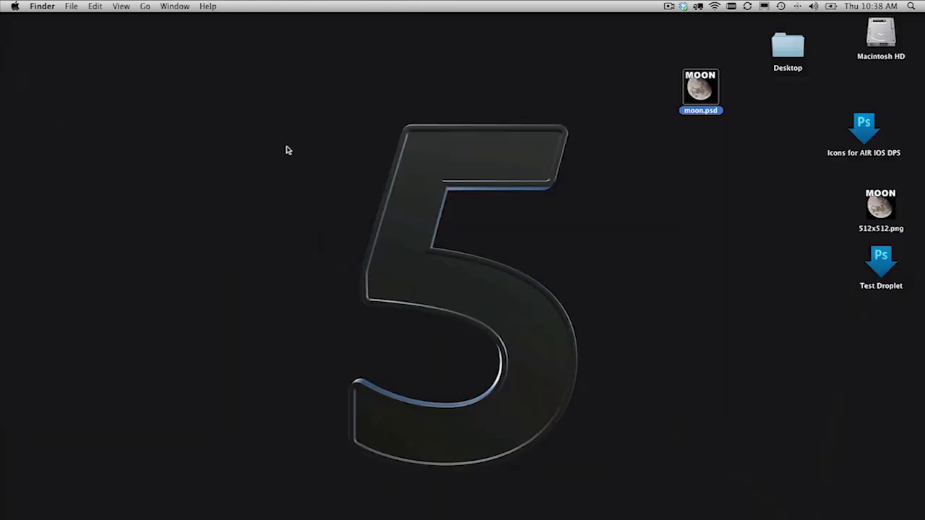
{"action": "left_click_drag", "start_coordinate": [880, 261], "coordinate": [799, 212]}
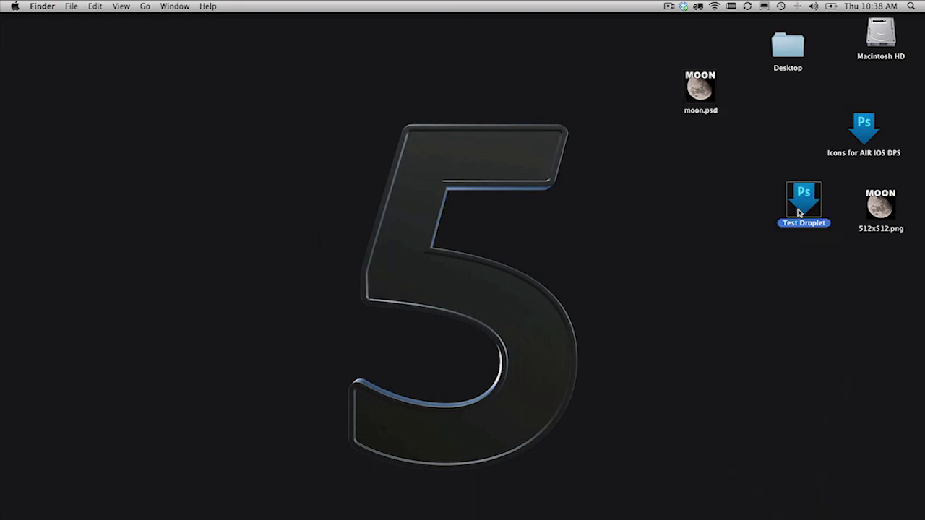
{"action": "left_click", "coordinate": [872, 213]}
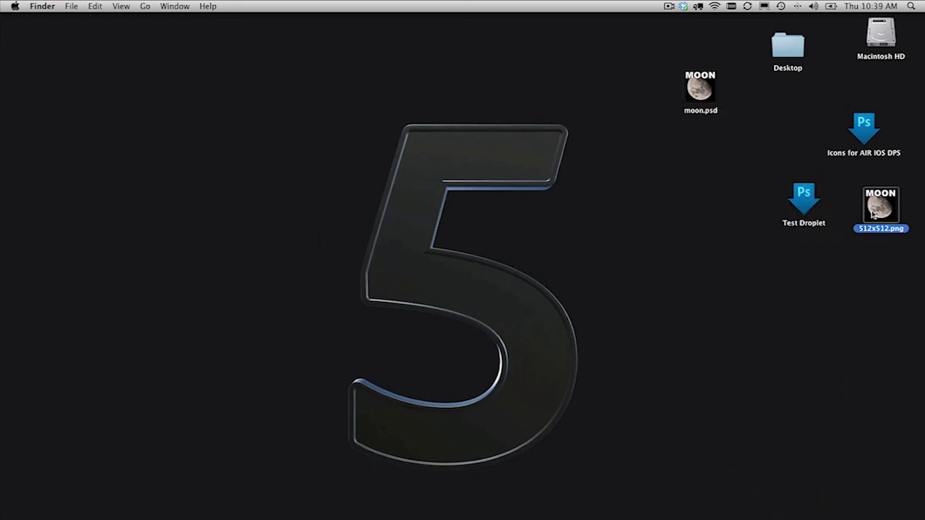
{"action": "key", "text": "super+BackSpace"}
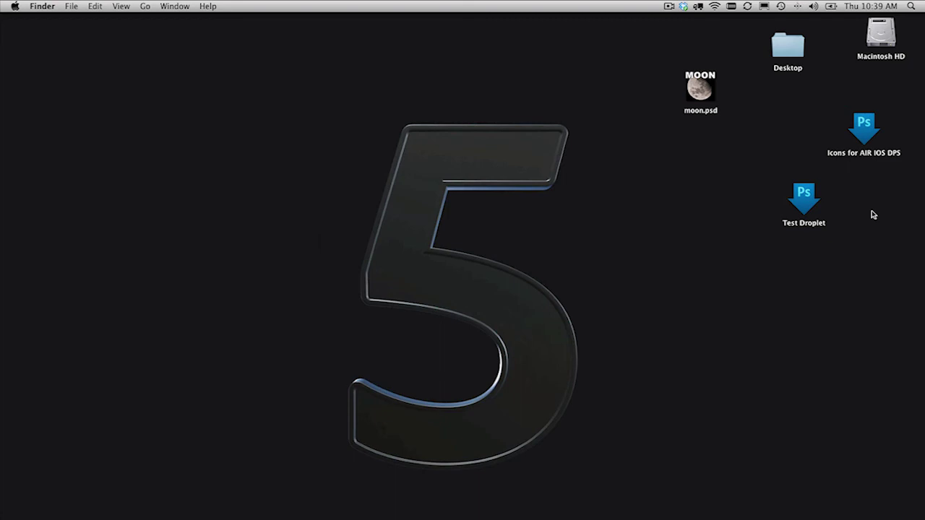
- Drop moon.psd onto Test Droplet to generate the PNG icons, then reopen moon.psd
{"action": "left_click", "coordinate": [708, 91]}
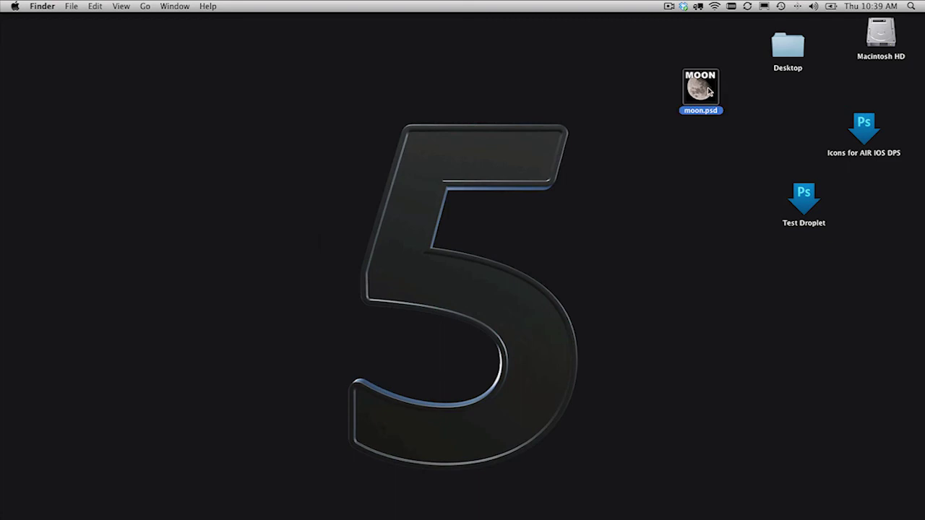
{"action": "left_click_drag", "start_coordinate": [709, 91], "coordinate": [810, 205]}
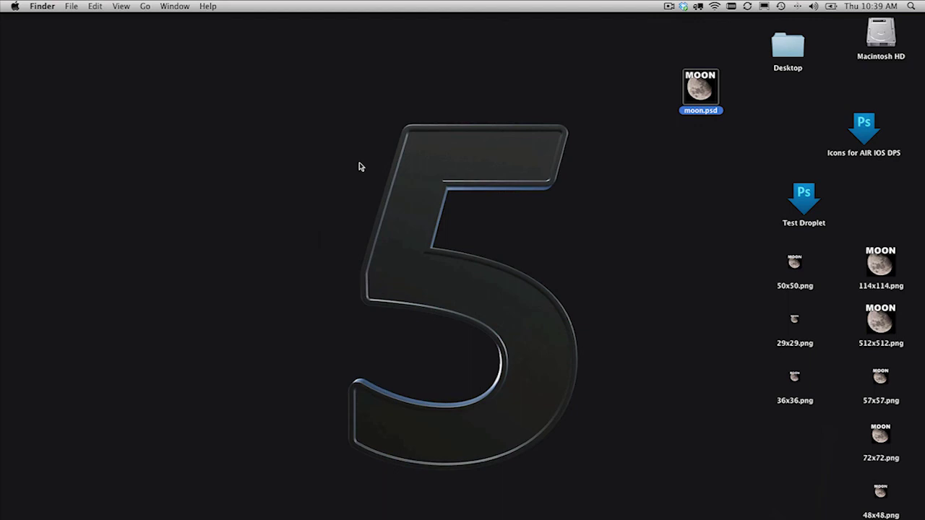
{"action": "double_click", "coordinate": [700, 91]}
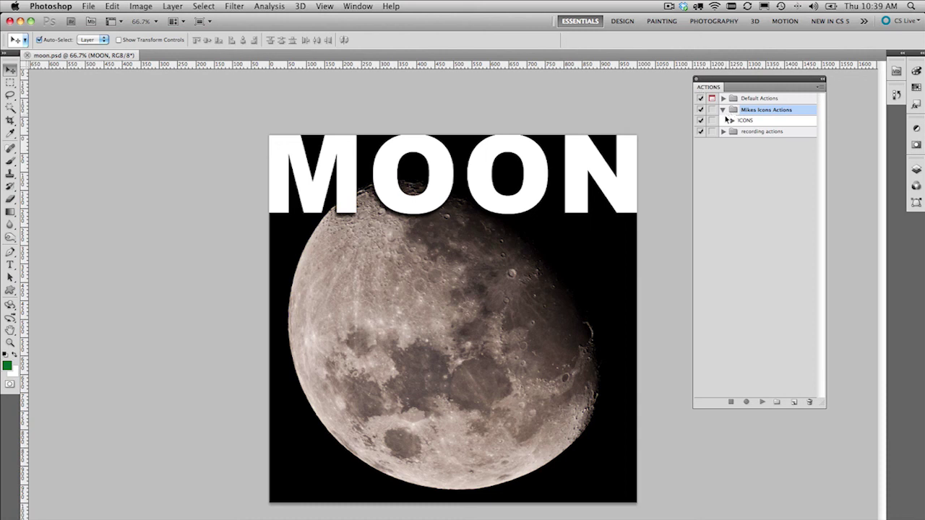
- Collapse the Mikes Icons Actions set and bring up the Actions panel menu
{"action": "left_click", "coordinate": [723, 109]}
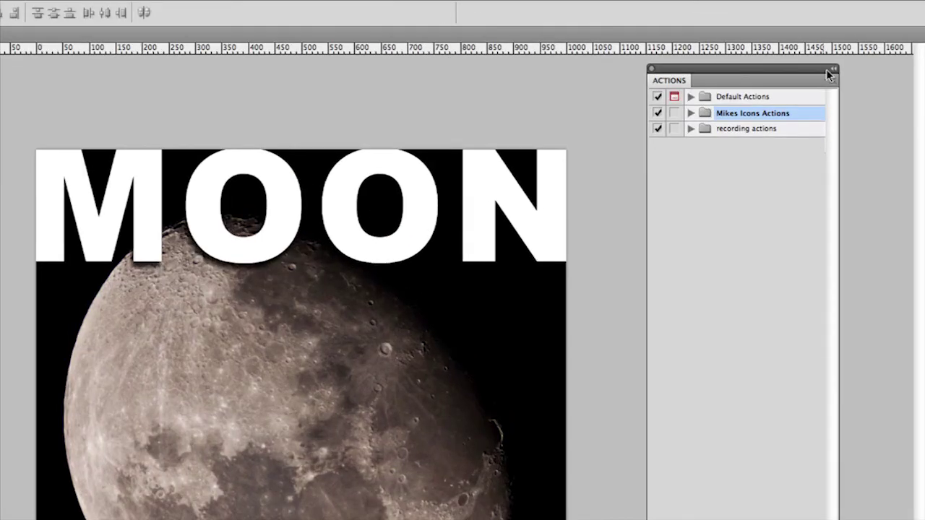
{"action": "left_click", "coordinate": [830, 81]}
{"action": "left_click", "coordinate": [829, 83]}
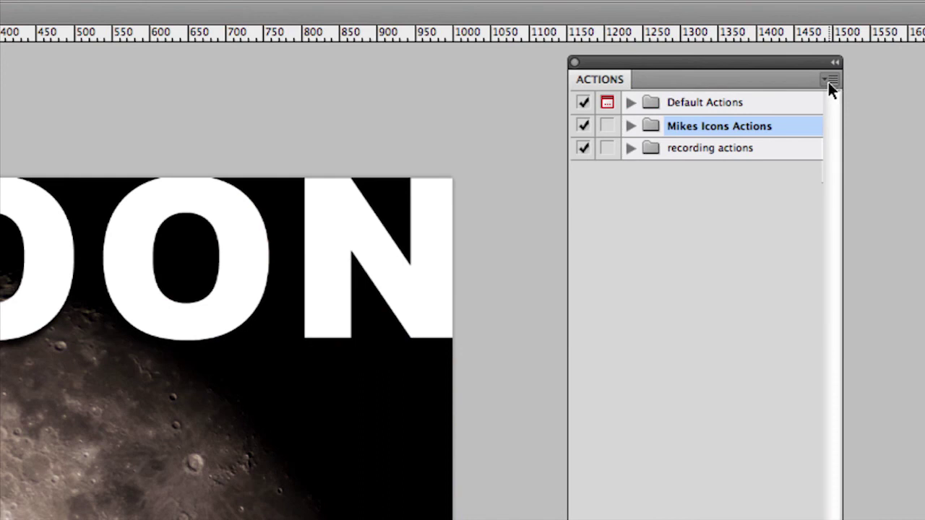
{"action": "left_click", "coordinate": [830, 82]}
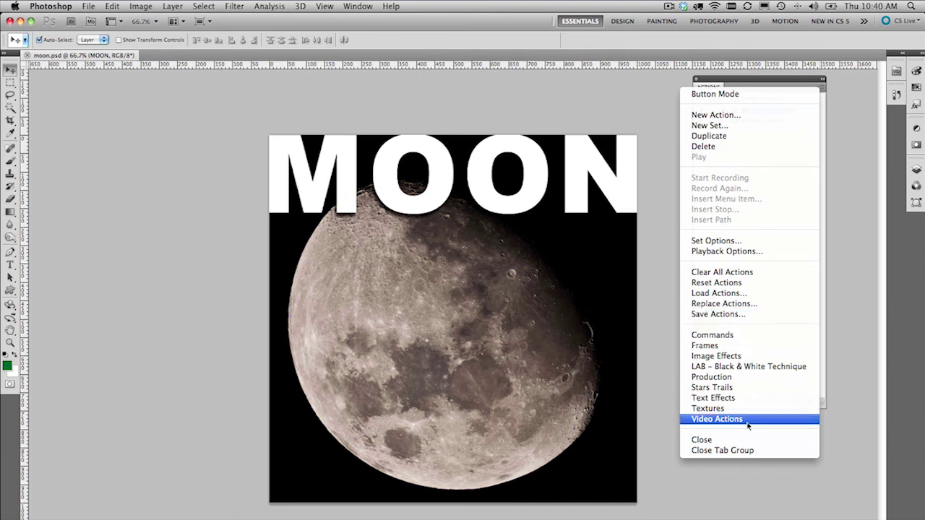
- Load the Production action set from the Actions panel menu
{"action": "left_click", "coordinate": [734, 377]}
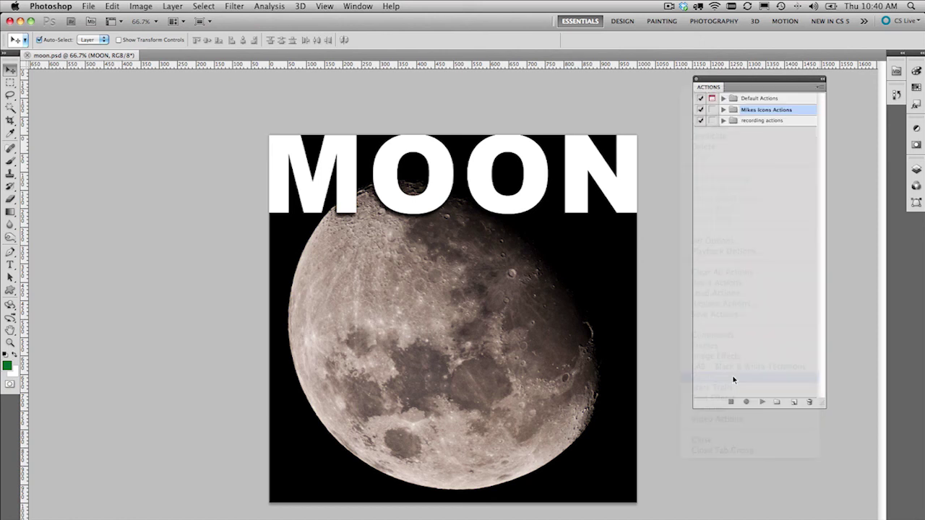